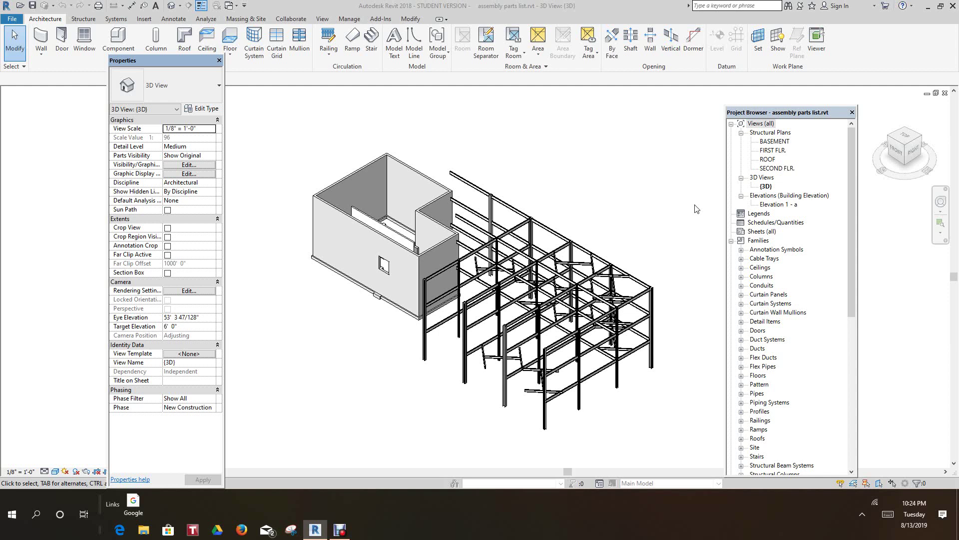
- Scroll the Project Browser to assembly C1-E2 and select its Part List schedule
scroll(797, 250, down, 2)
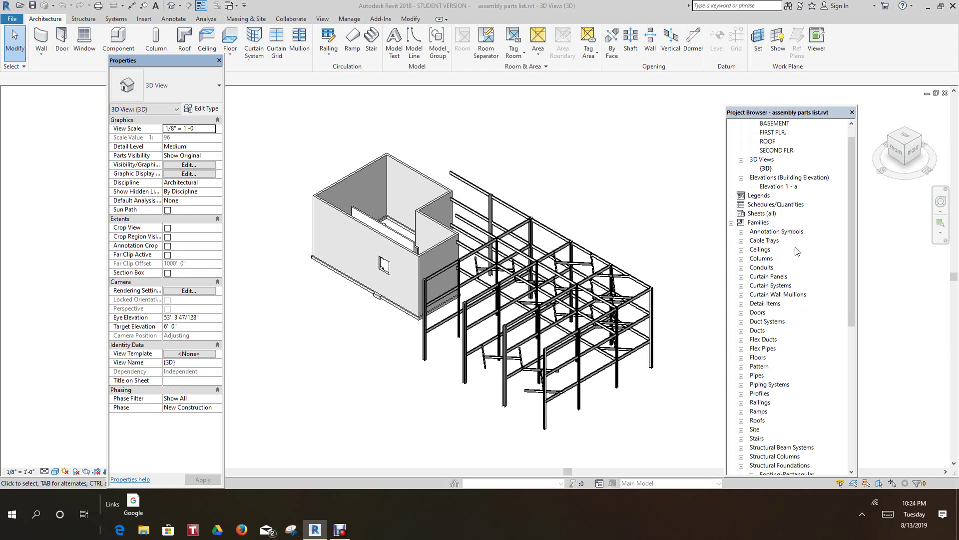
scroll(796, 250, down, 7)
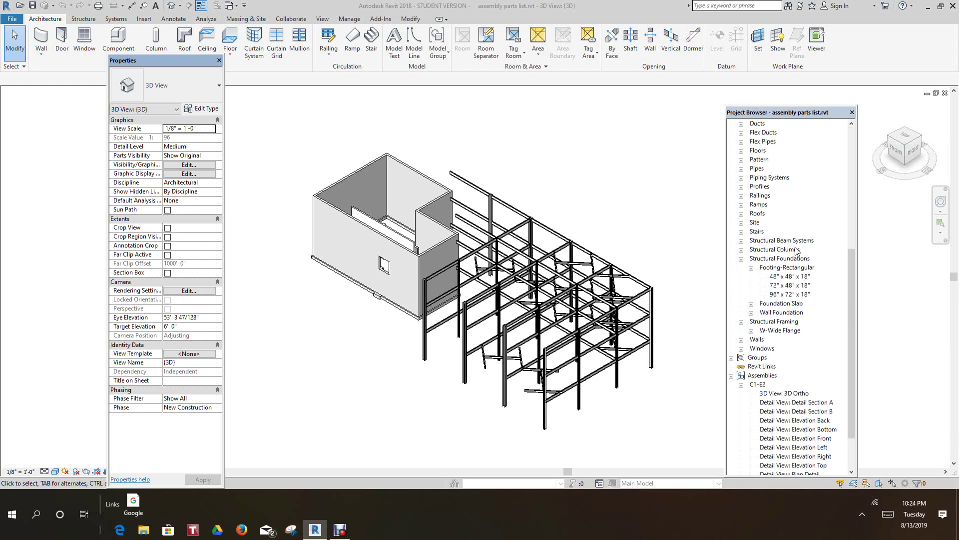
scroll(795, 249, down, 2)
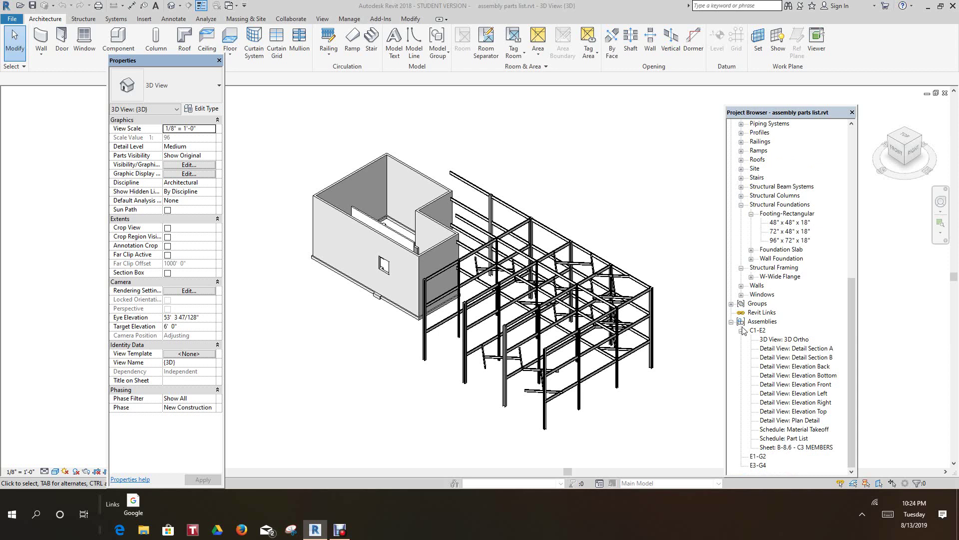
click(785, 438)
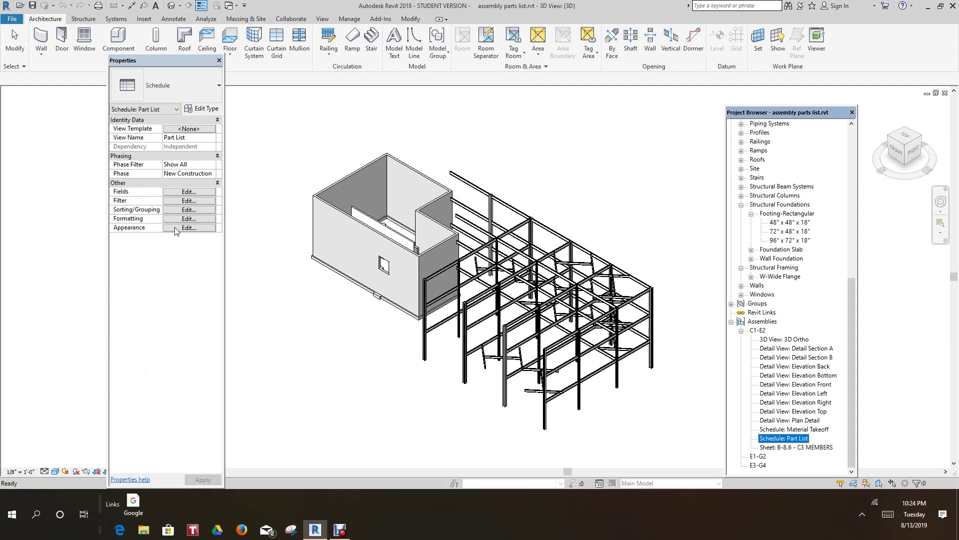
- Remove fields A and W from the Part List and move Count to the top
click(190, 193)
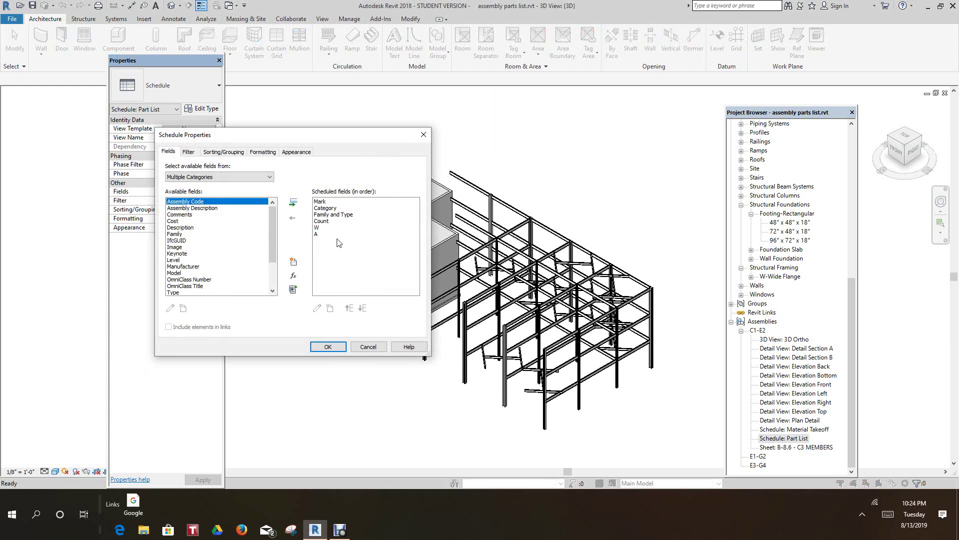
click(319, 235)
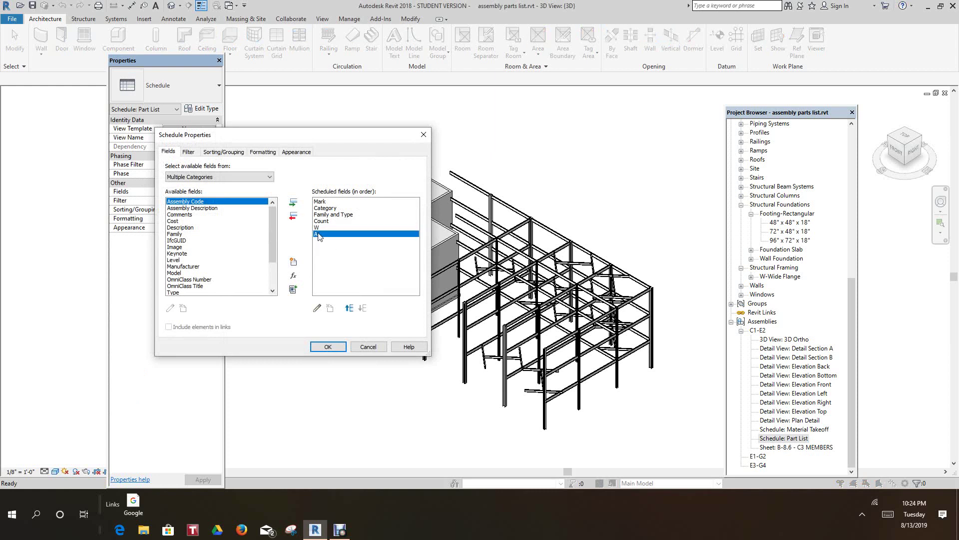
click(293, 216)
click(293, 216)
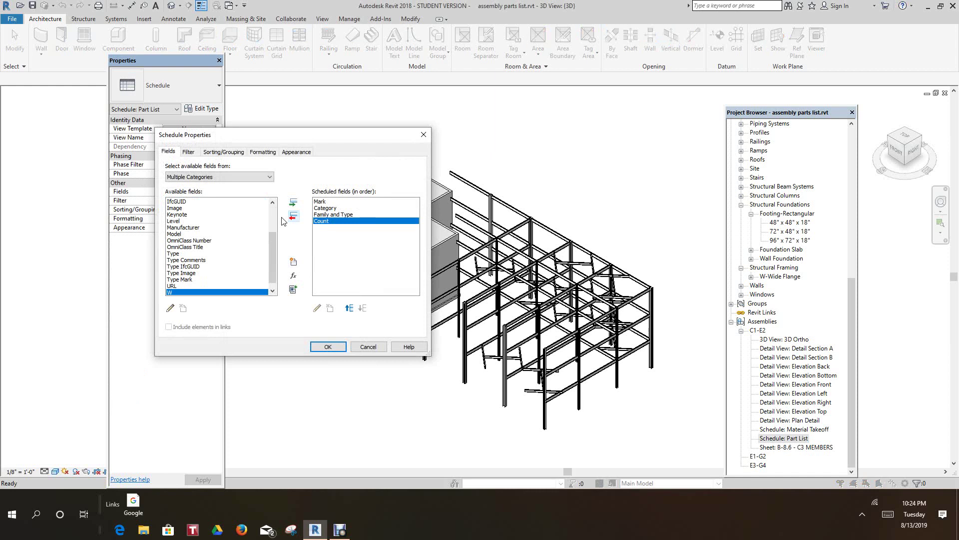
click(349, 309)
click(352, 312)
click(352, 312)
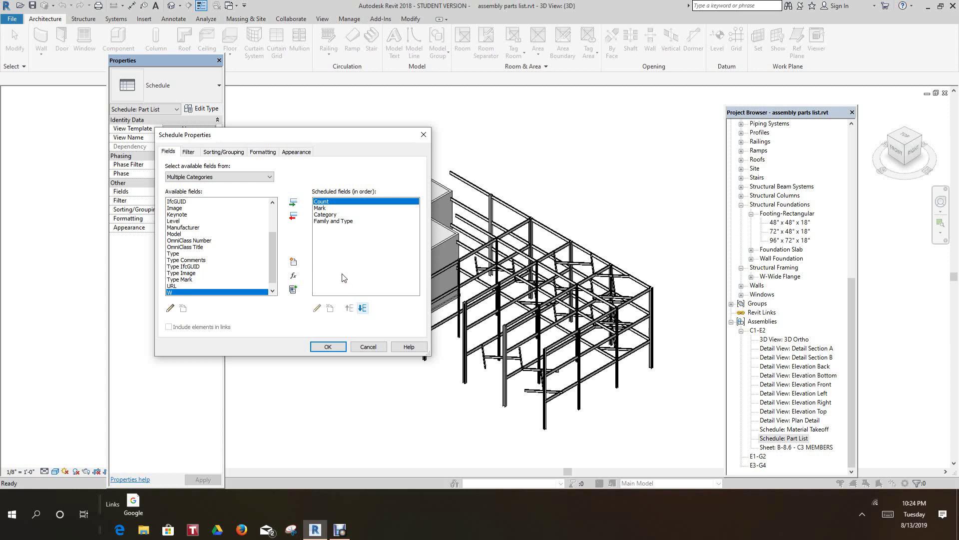
- Remove Family and Type and Category, and add Description to the scheduled fields
click(334, 221)
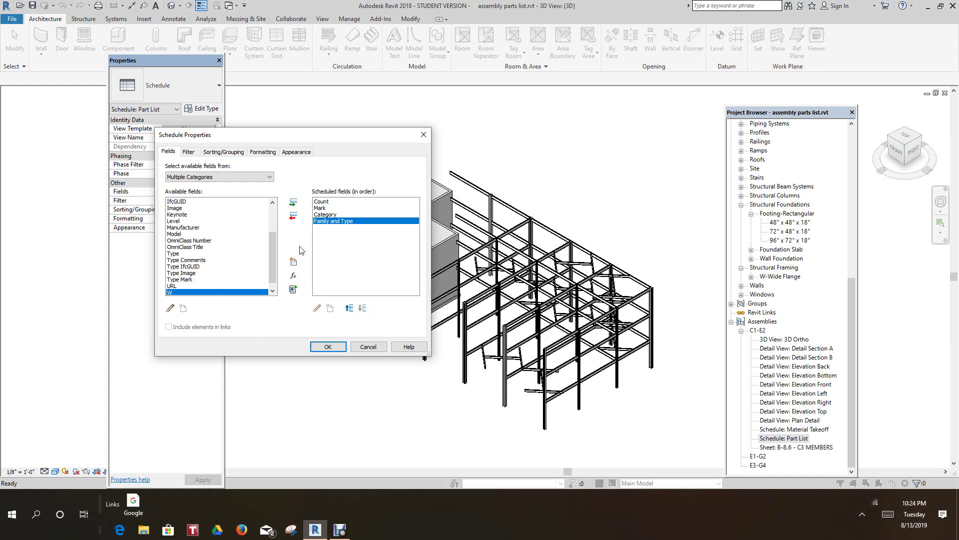
click(292, 218)
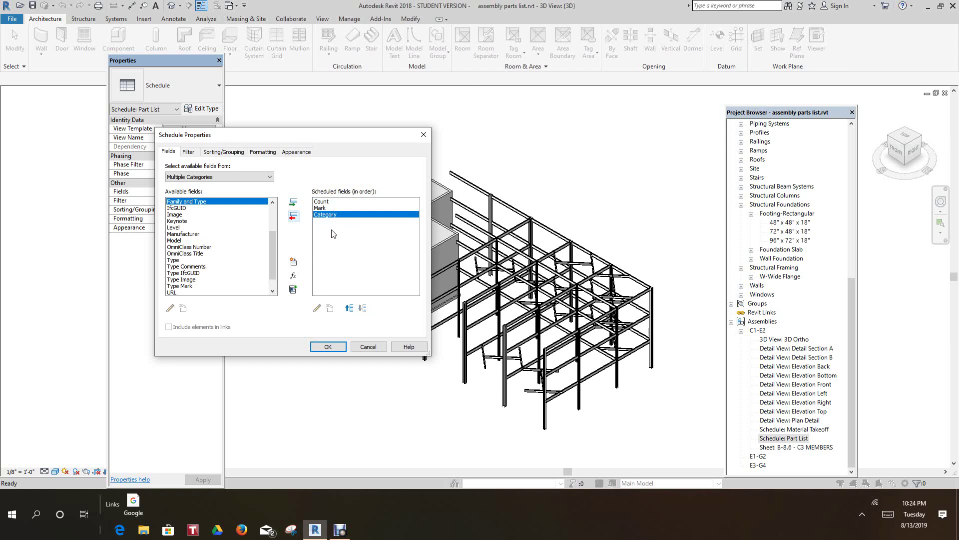
click(294, 218)
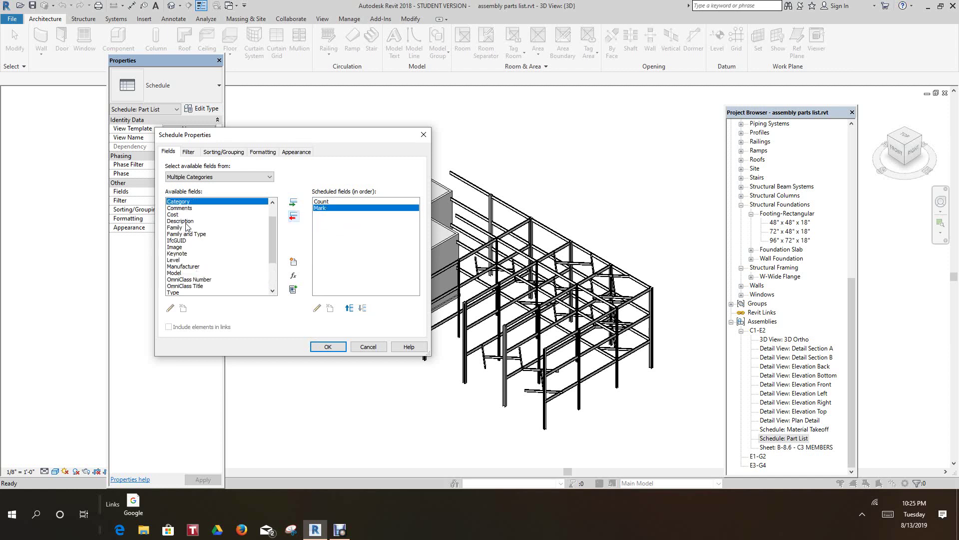
click(294, 203)
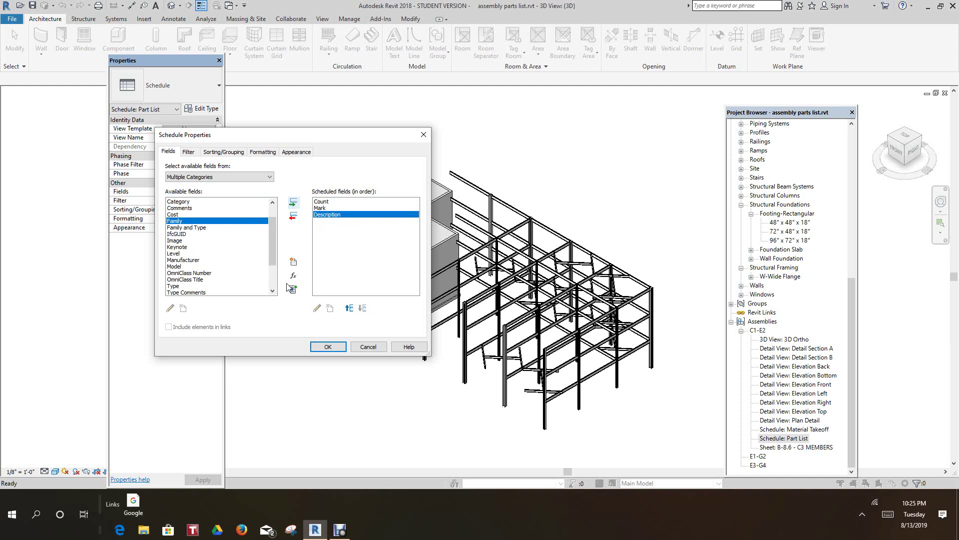
click(294, 262)
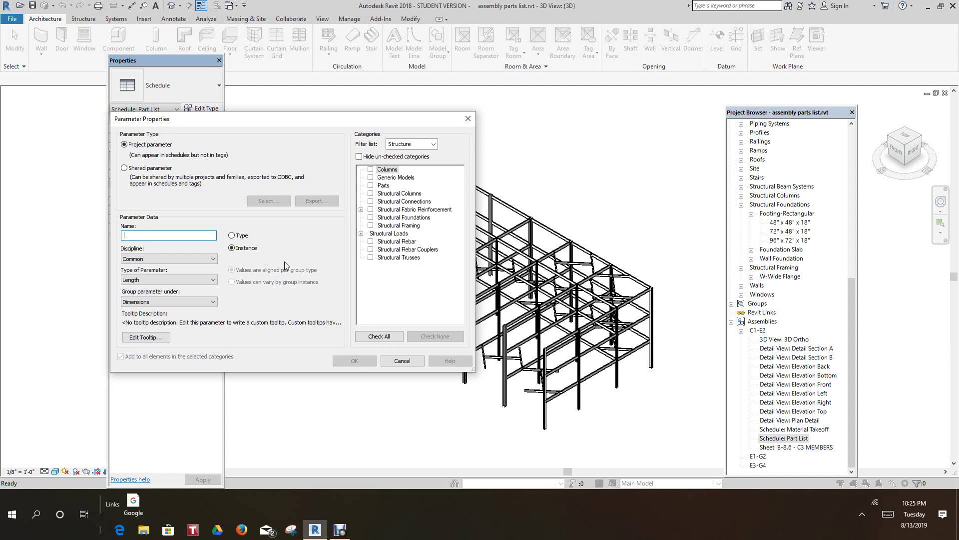
- Create a Structural Framing parameter named Cut Length and add it to the schedule
click(370, 226)
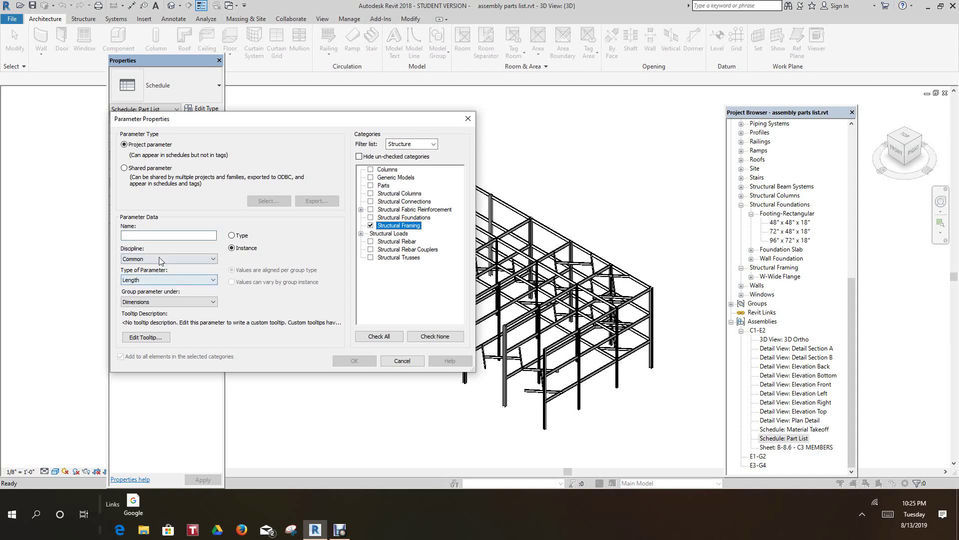
click(157, 235)
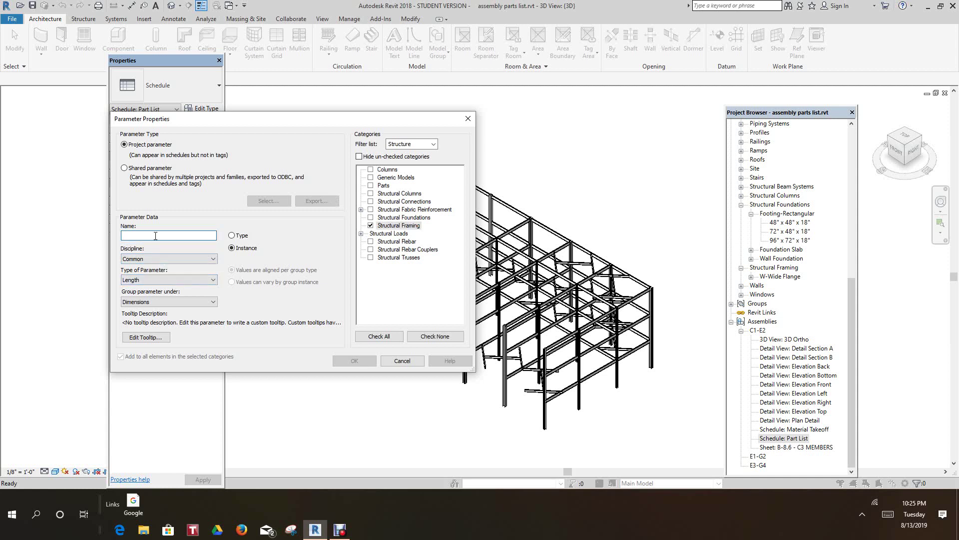
text(Cut Length)
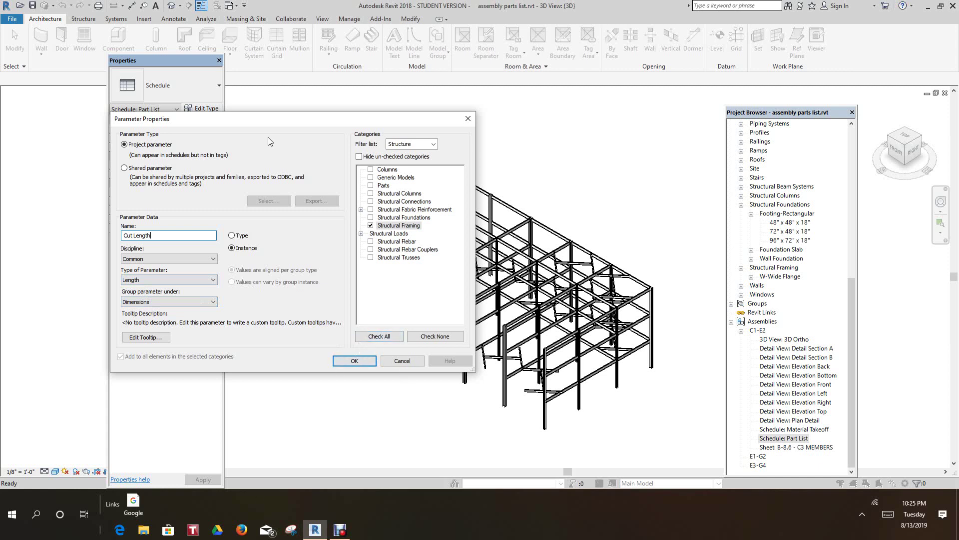
drag(269, 119, 412, 107)
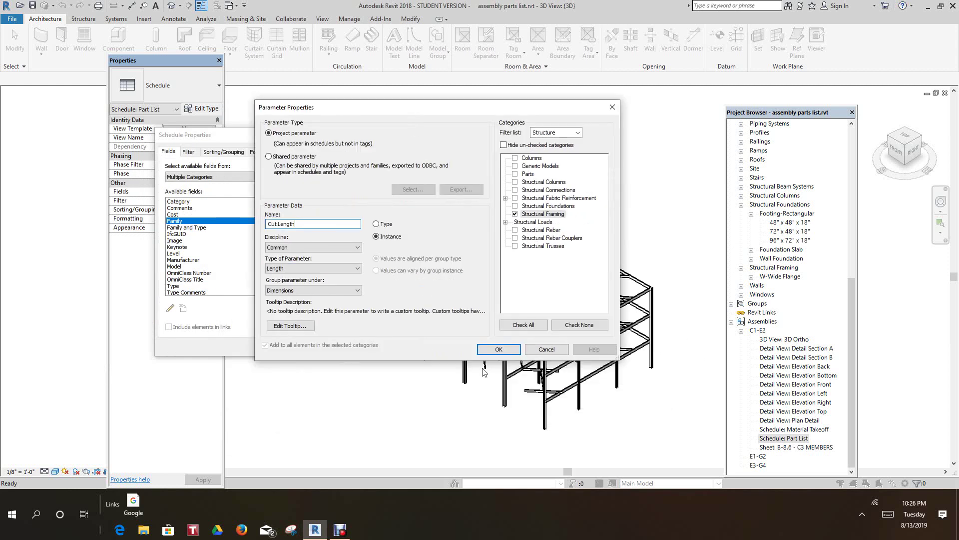
click(499, 349)
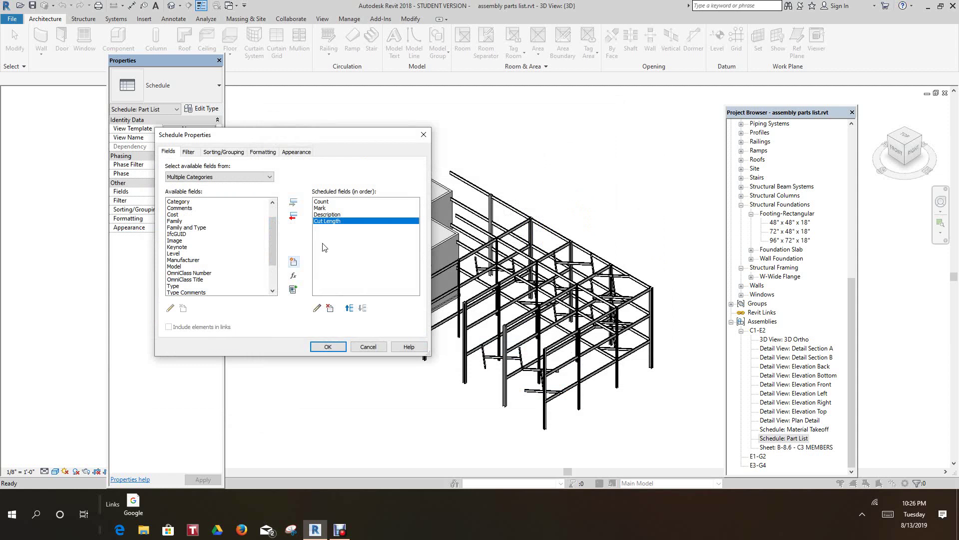
- Create a Structural Framing parameter named Material with parameter type Material
click(294, 262)
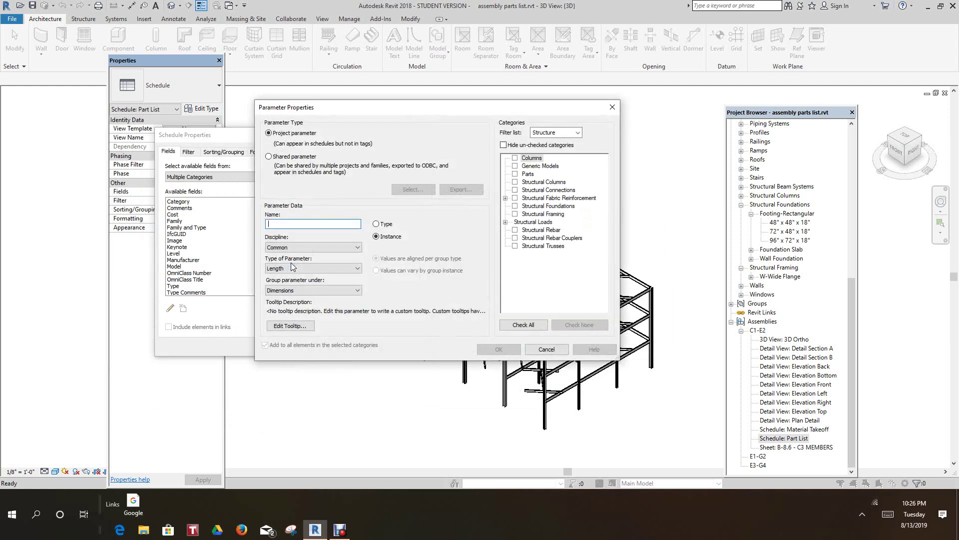
click(515, 213)
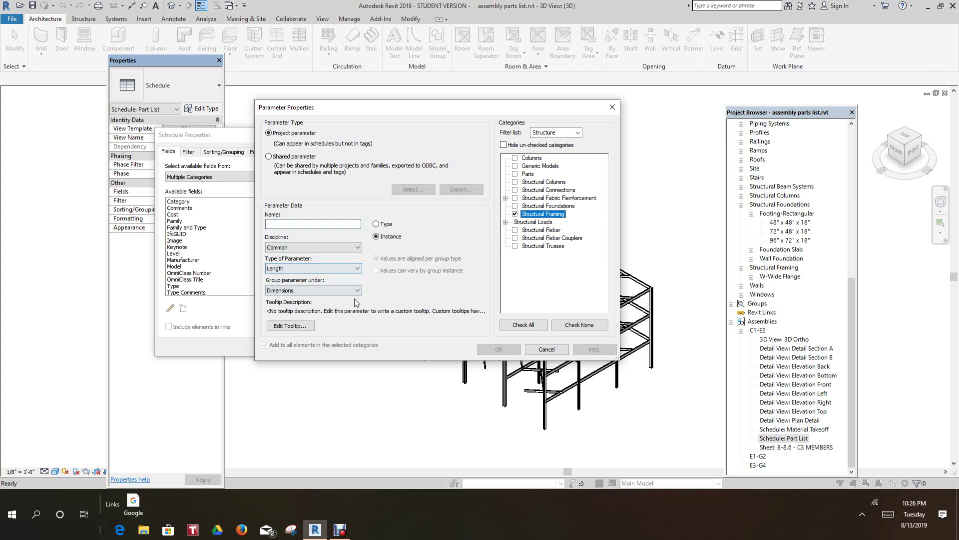
click(309, 225)
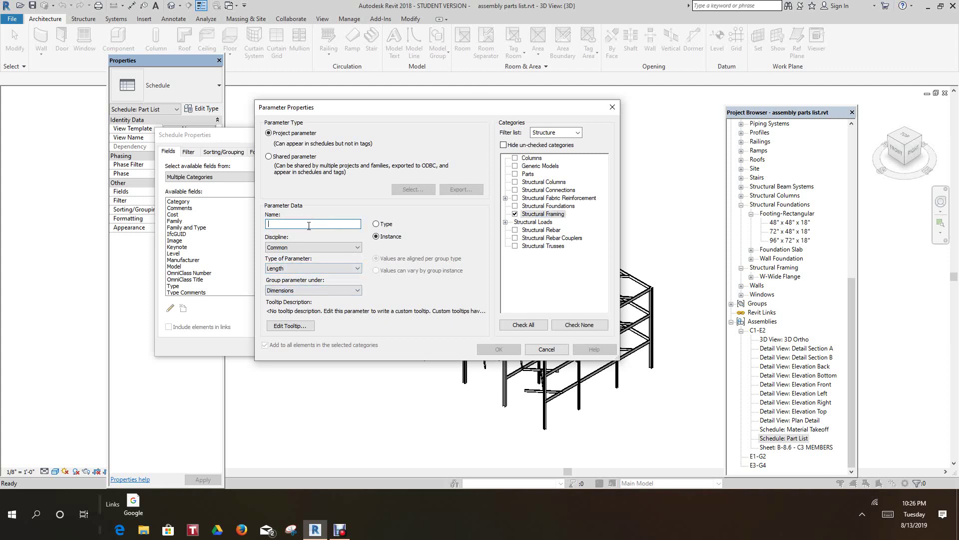
text(Material)
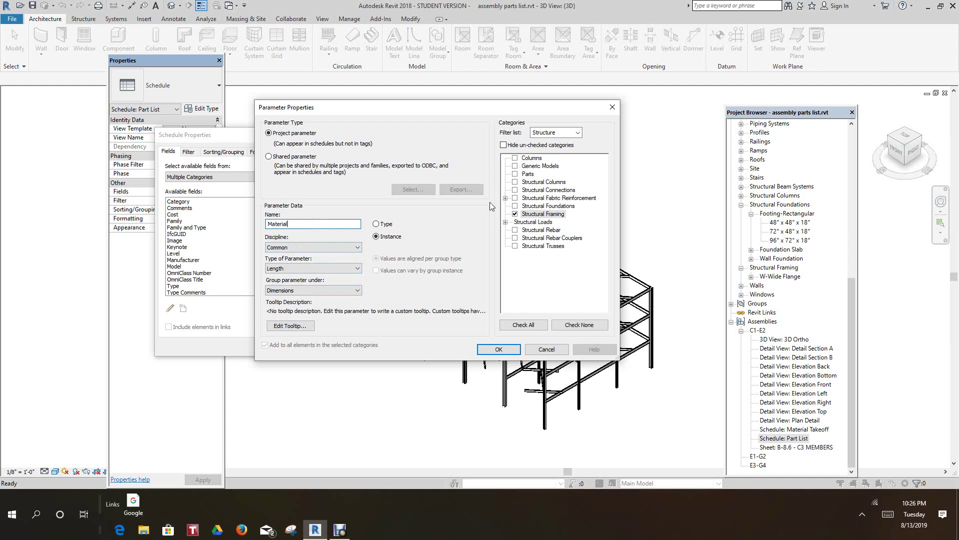
click(359, 271)
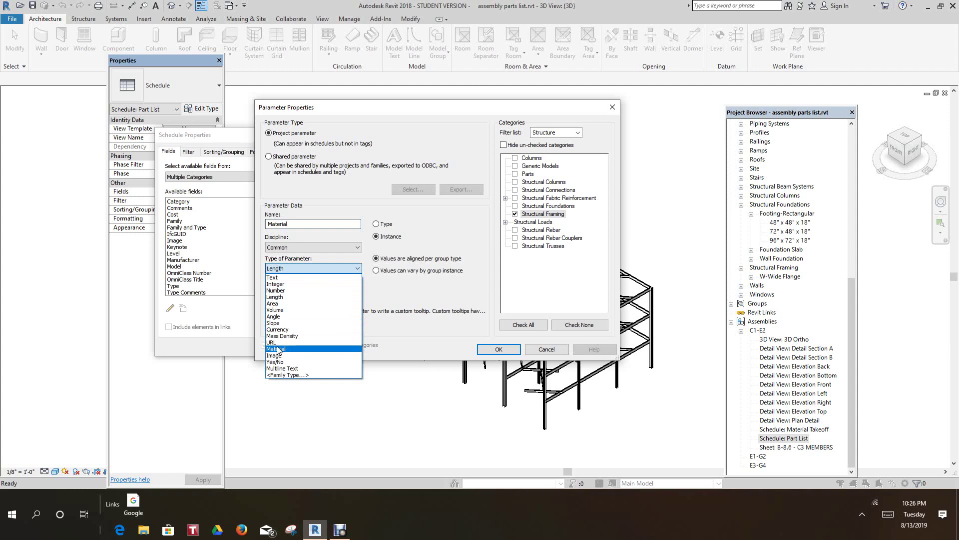
click(278, 349)
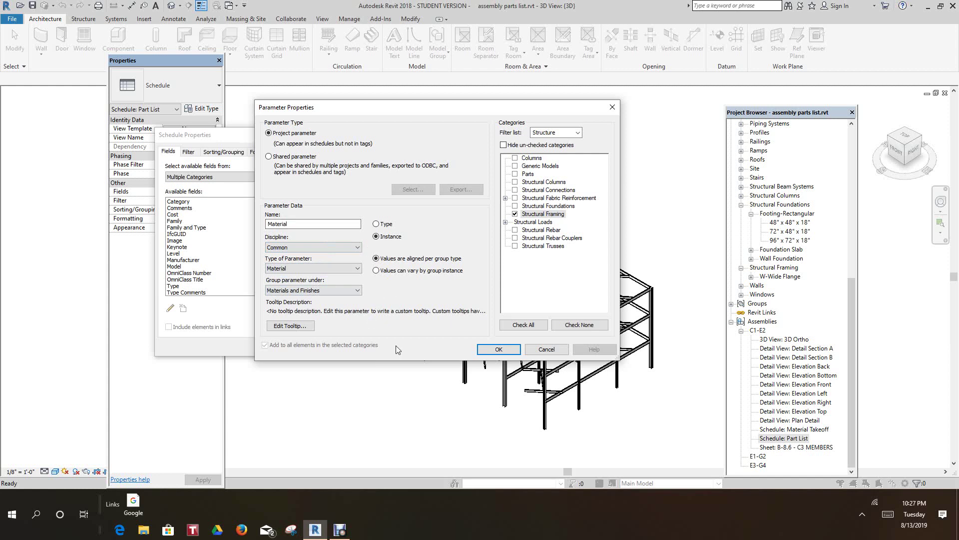
click(494, 349)
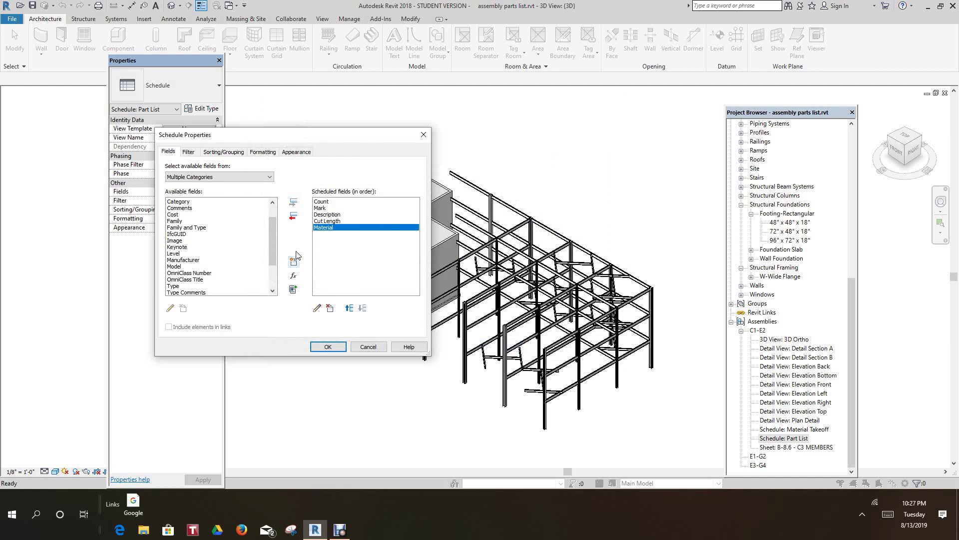
- Define a calculated field named Weight with formula Cut Length/1*490
click(294, 277)
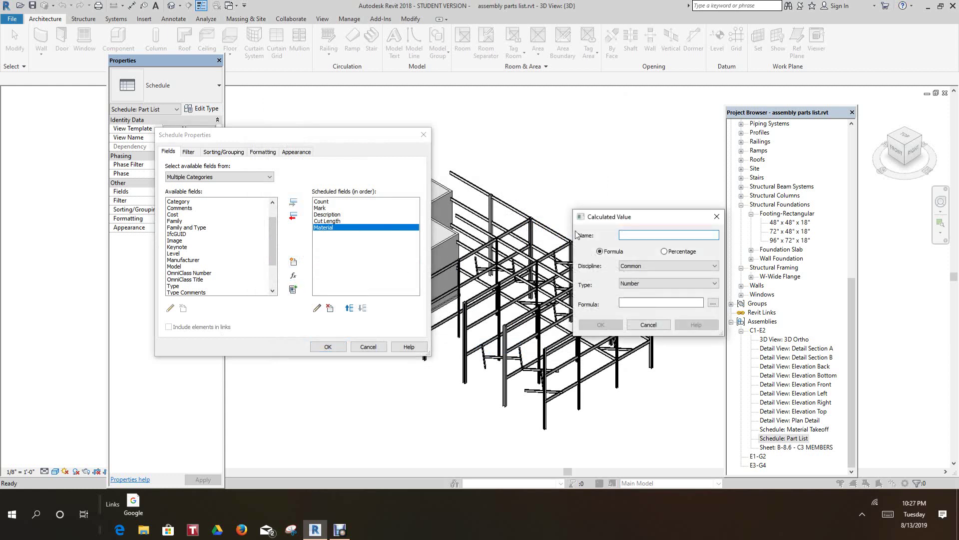
text(Weight)
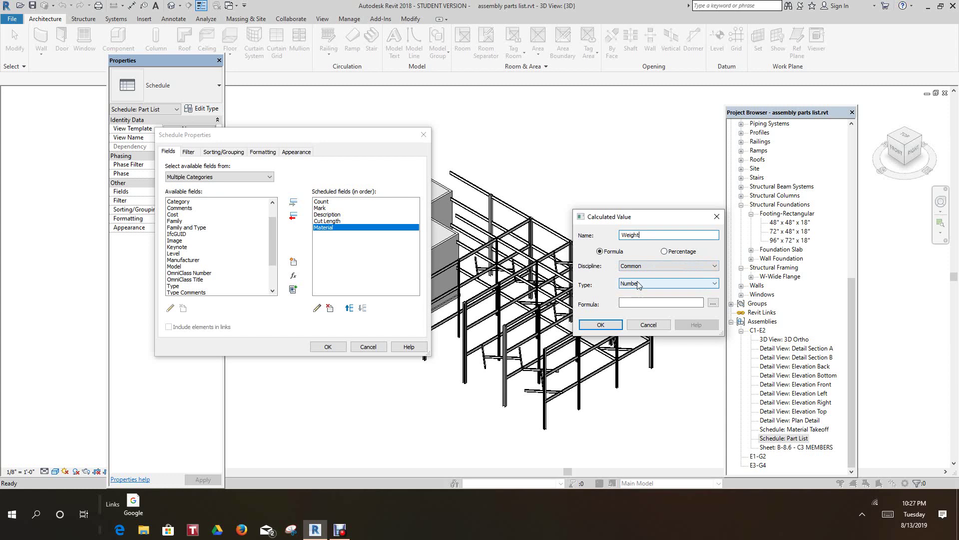
click(713, 303)
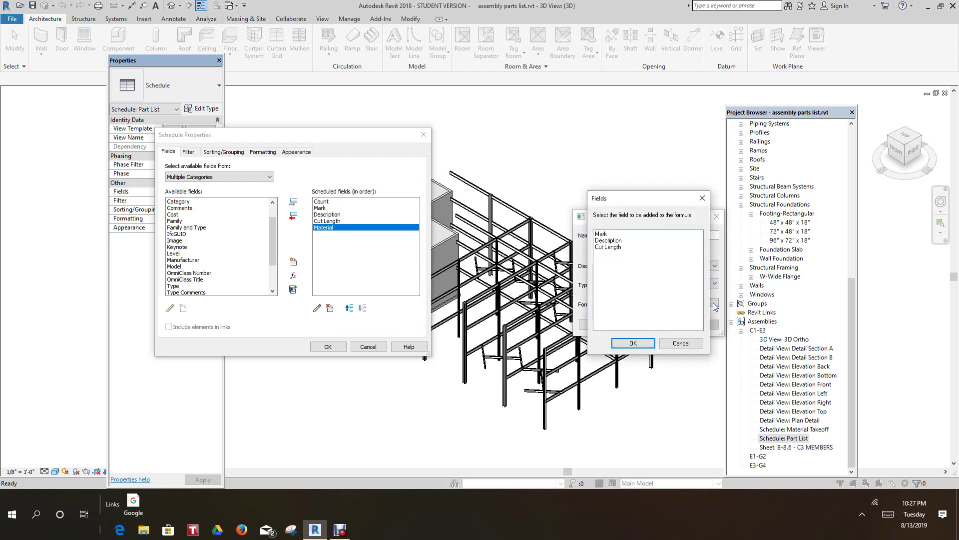
click(617, 248)
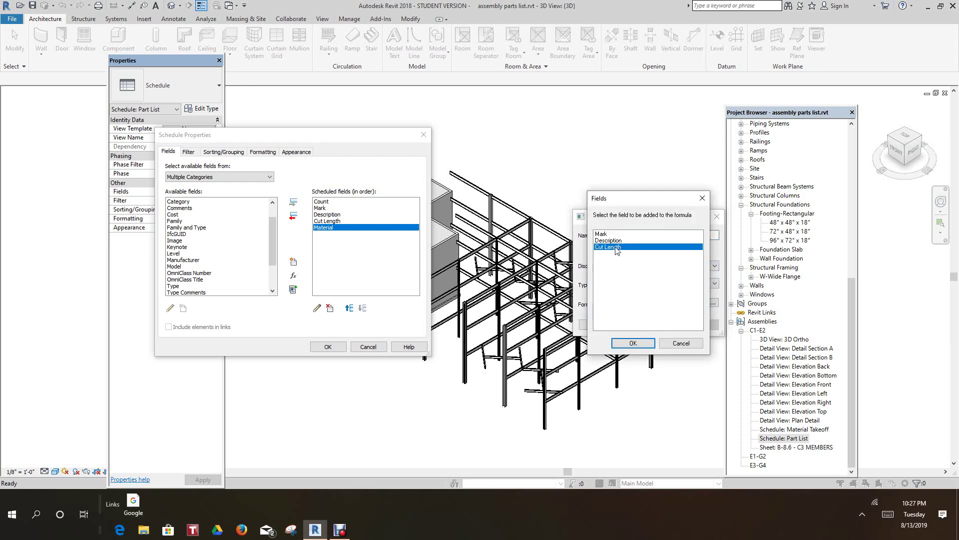
click(634, 343)
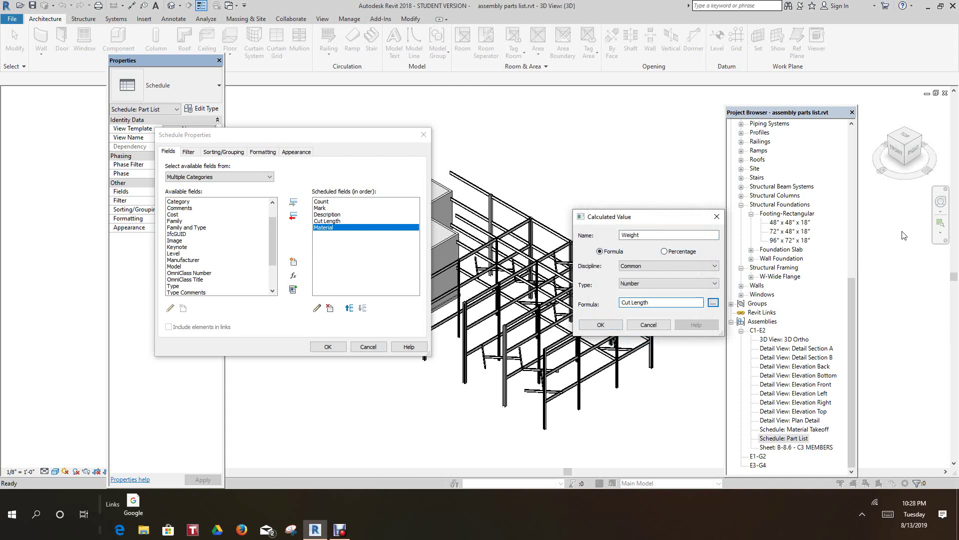
text(/1*490)
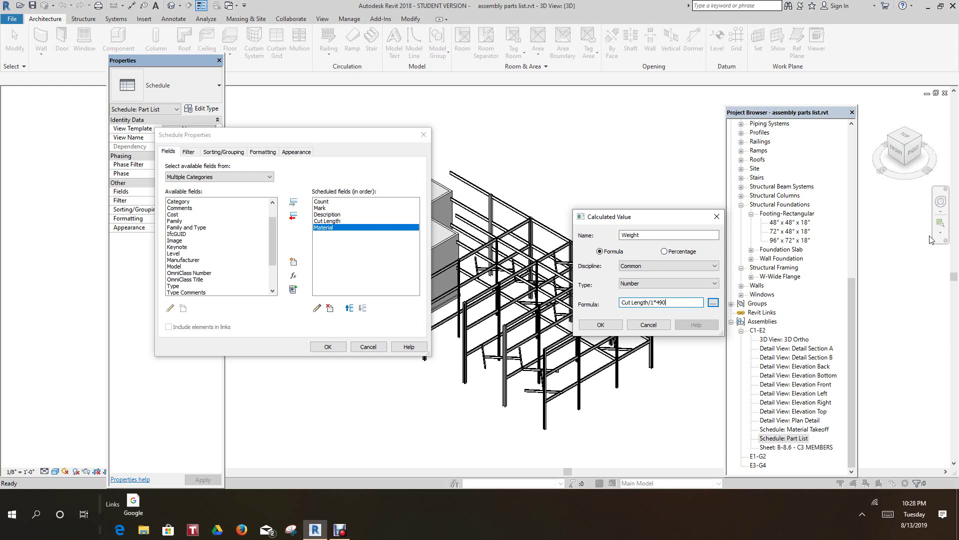
click(608, 328)
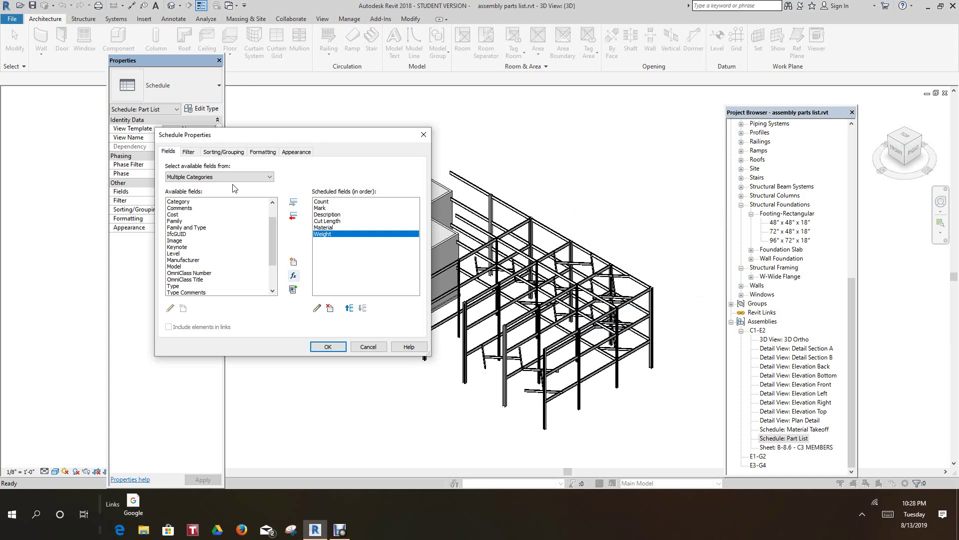
- Sort the Part List schedule by Mark in ascending order
click(223, 152)
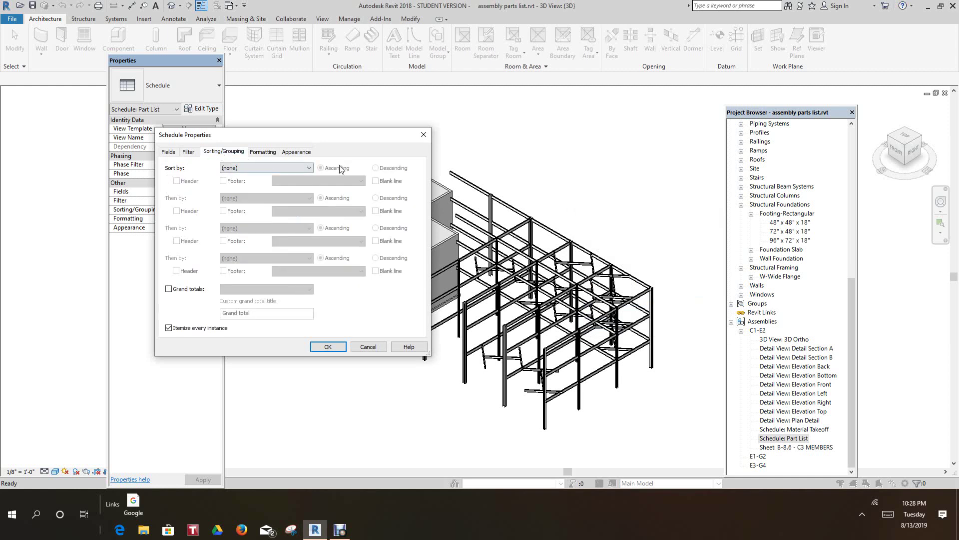
click(309, 167)
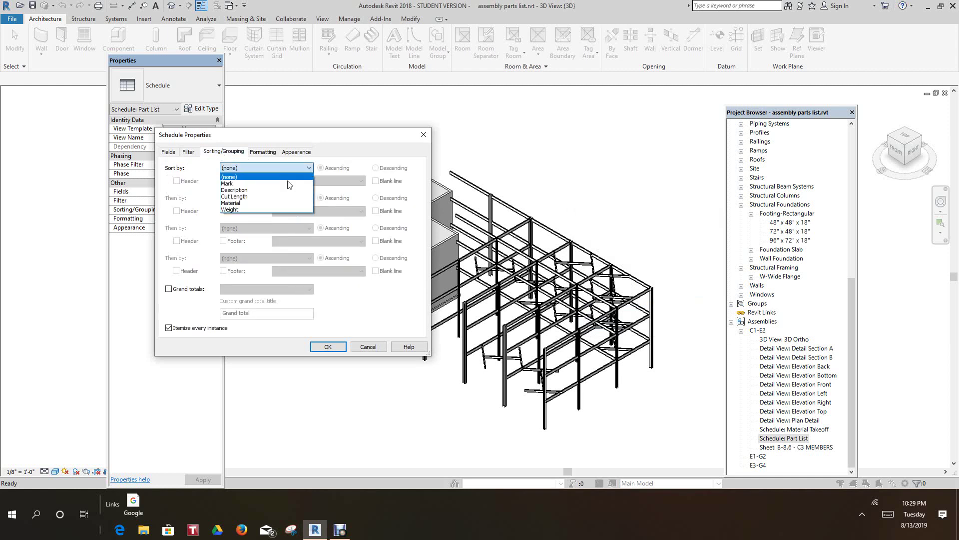
click(253, 183)
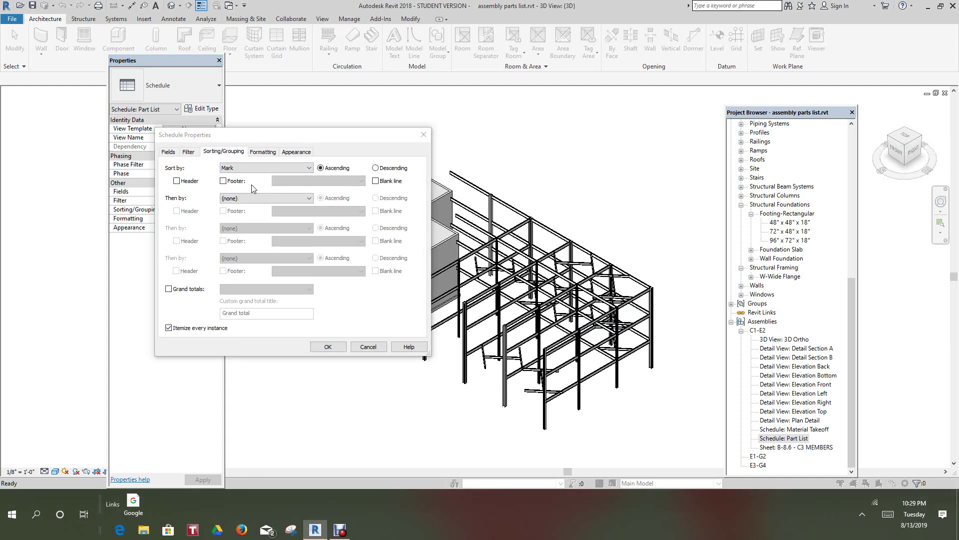
click(273, 153)
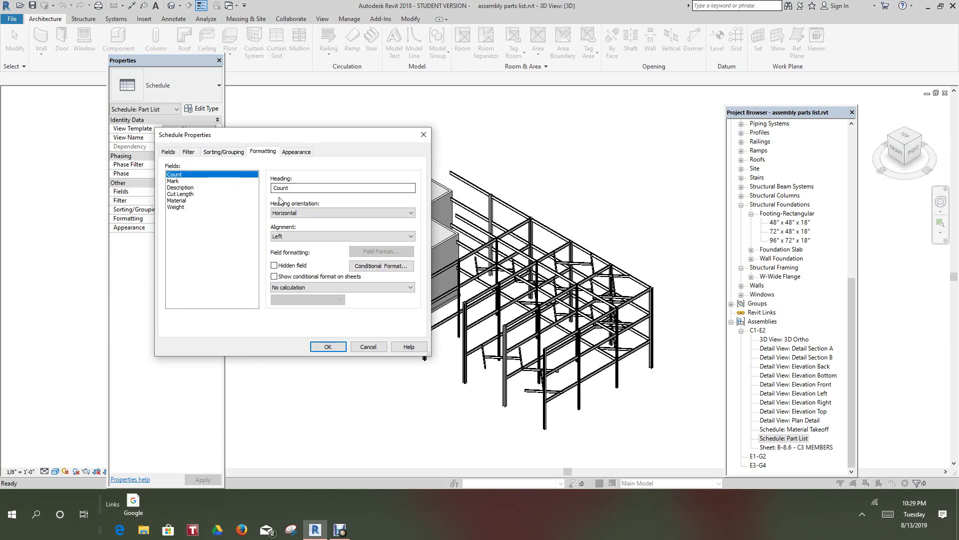
- Retitle the Count heading QTY and set Center alignment for the QTY and Mark columns
drag(296, 189, 270, 194)
text(QTY)
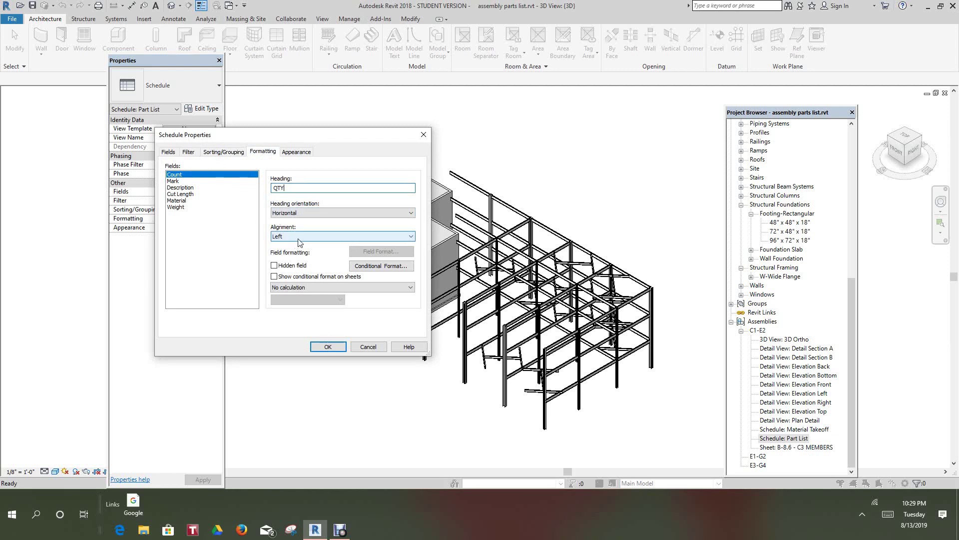
click(408, 236)
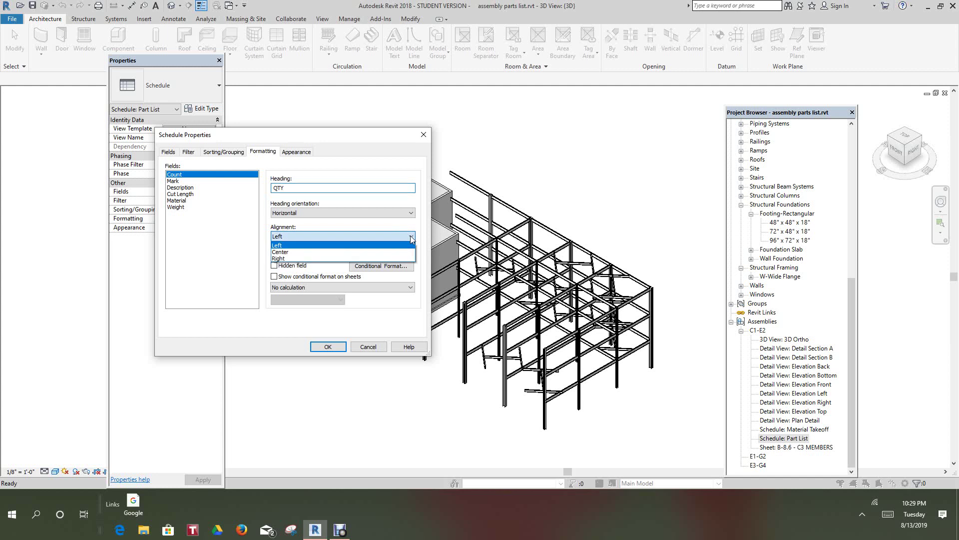
click(292, 252)
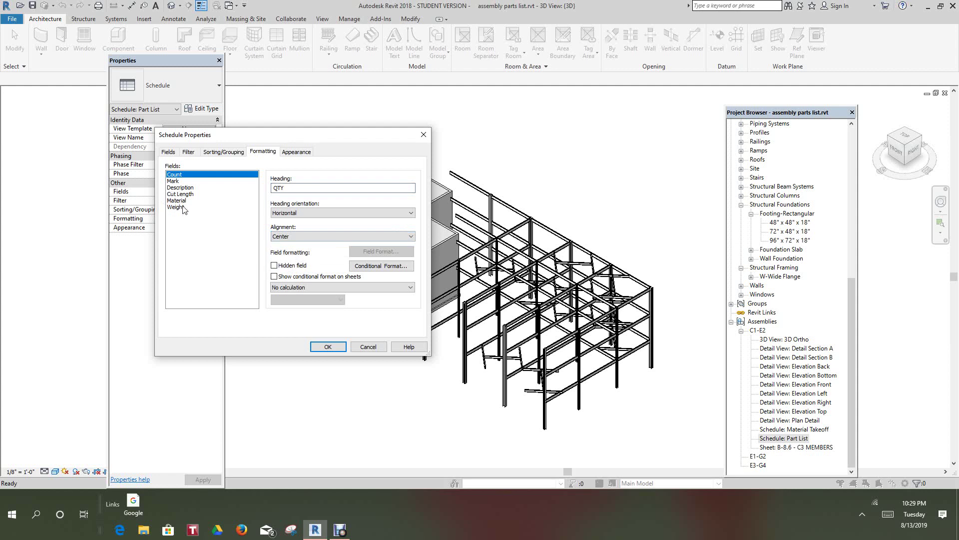
click(176, 183)
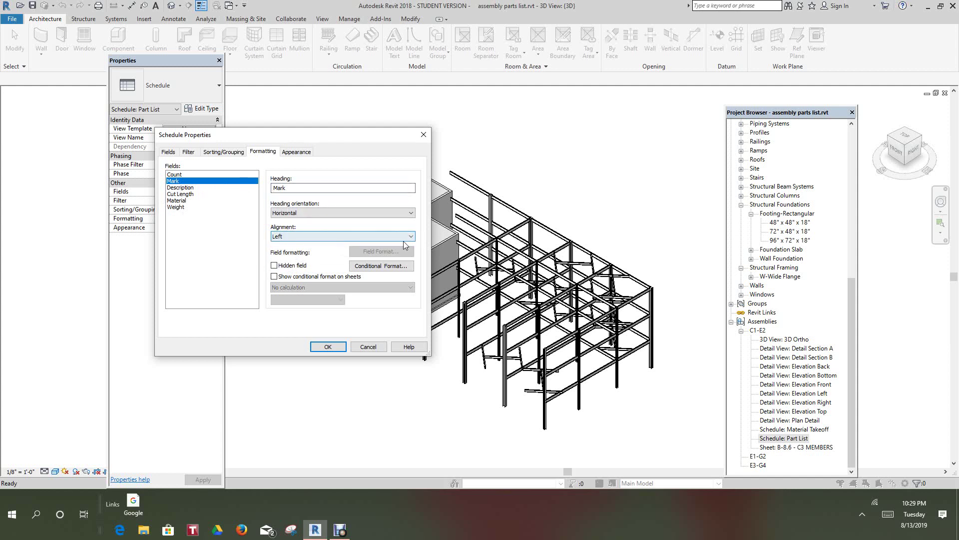
click(410, 238)
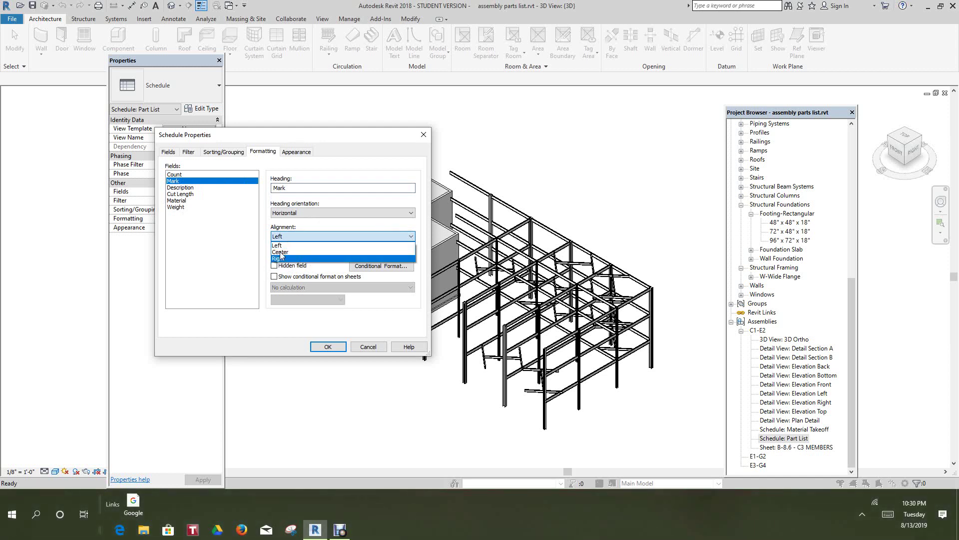
click(409, 238)
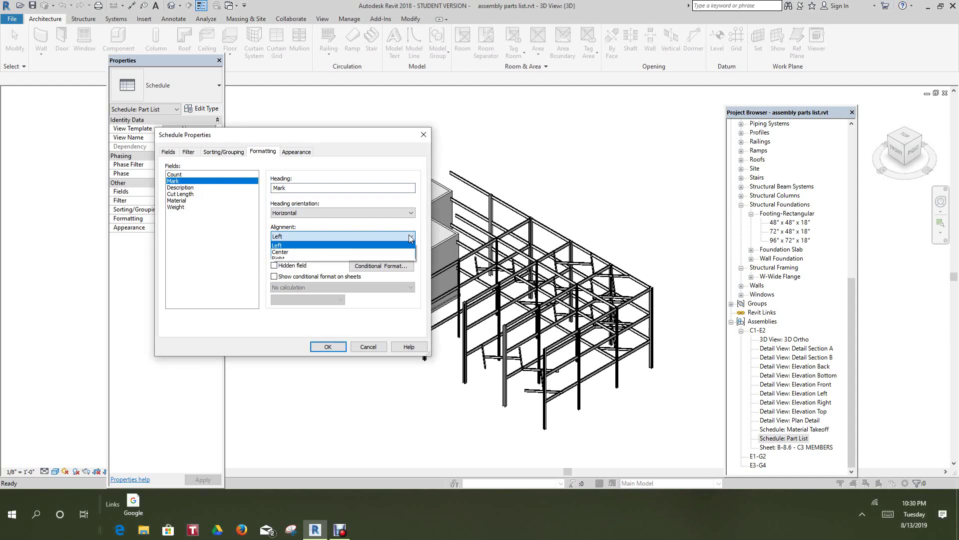
click(292, 252)
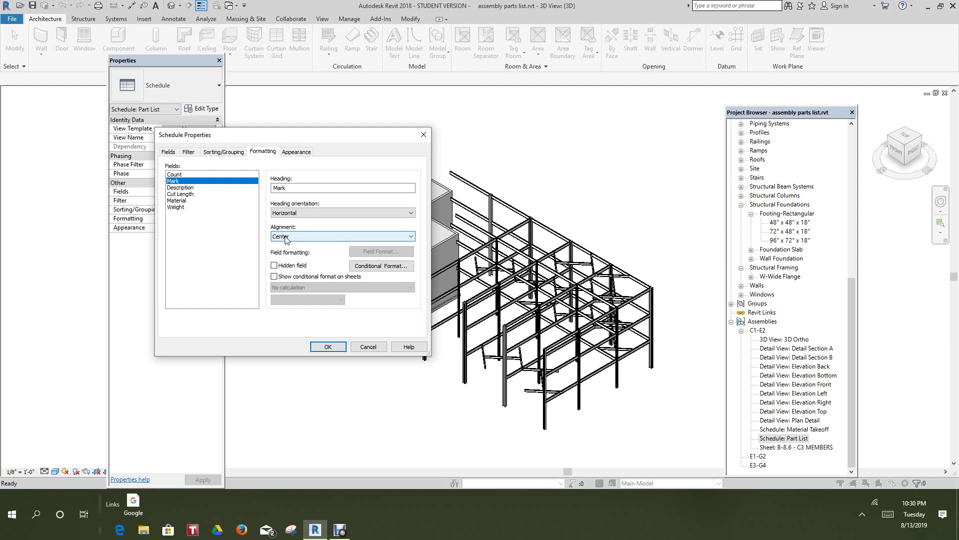
click(188, 198)
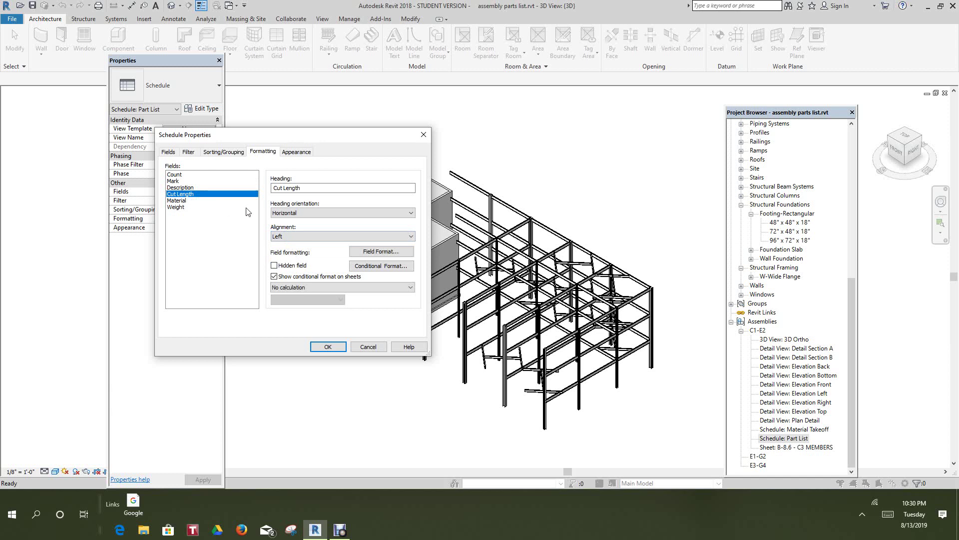
- Give Cut Length a custom field format rounded to the nearest 1/16"
click(379, 252)
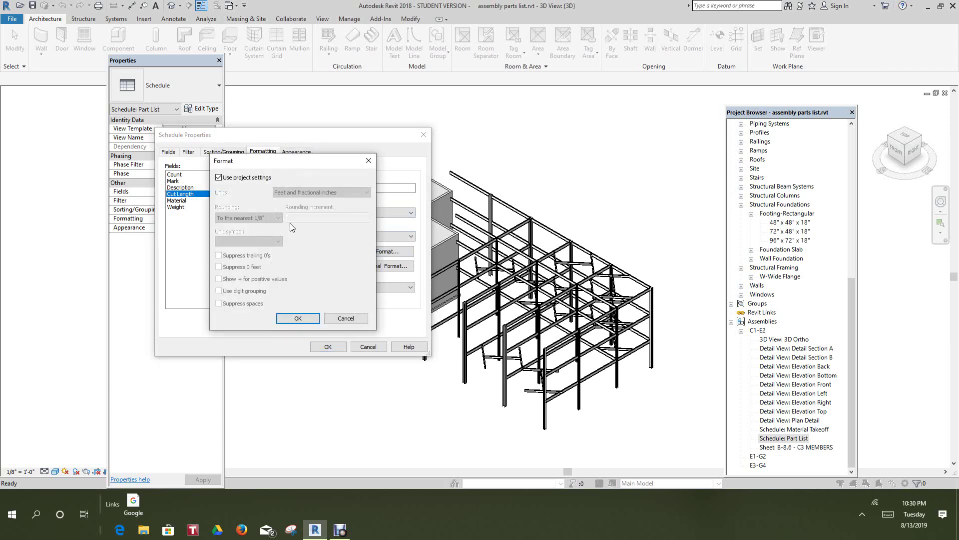
click(219, 178)
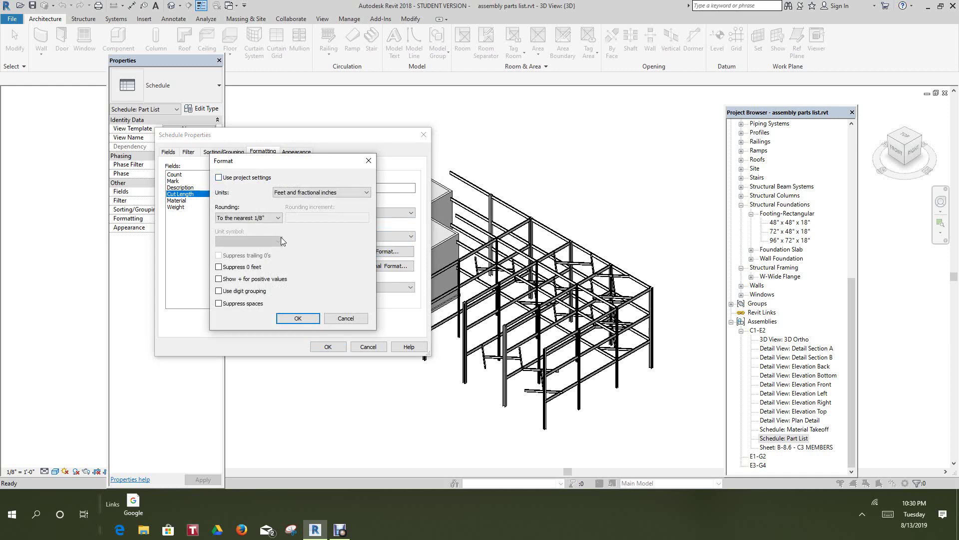
click(278, 221)
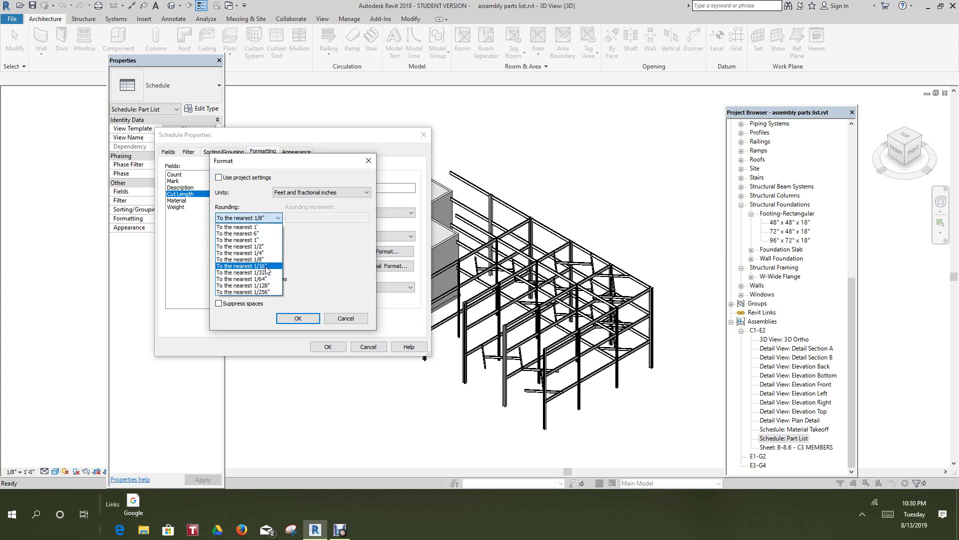
click(267, 269)
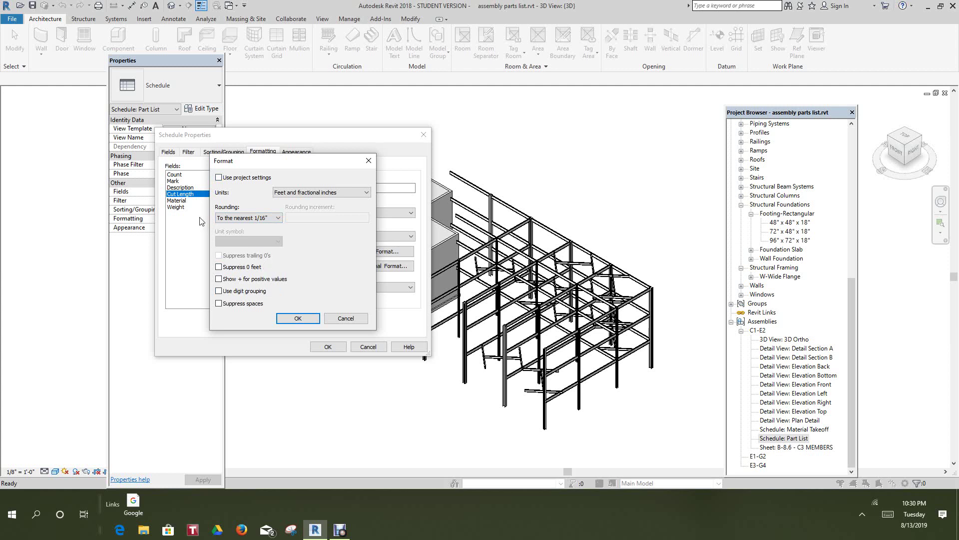
click(290, 319)
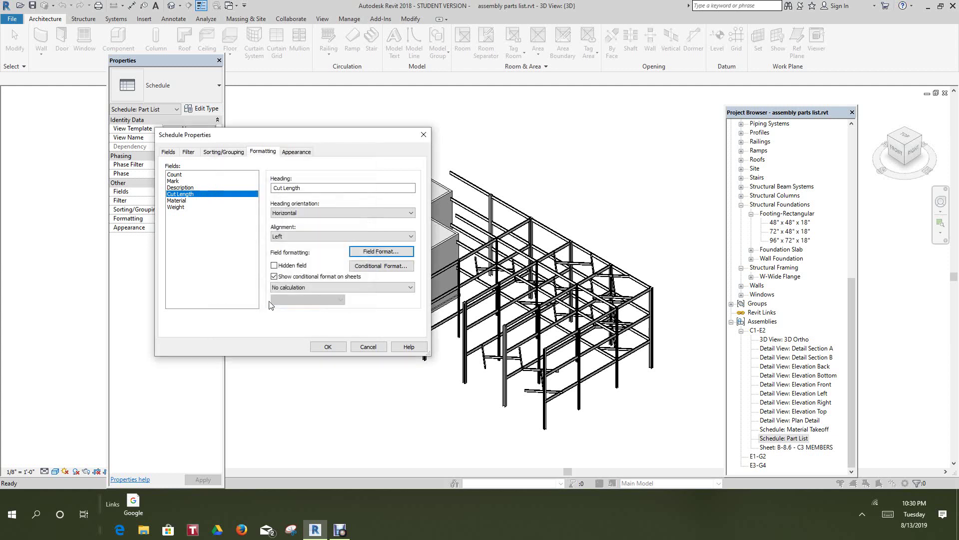
click(181, 200)
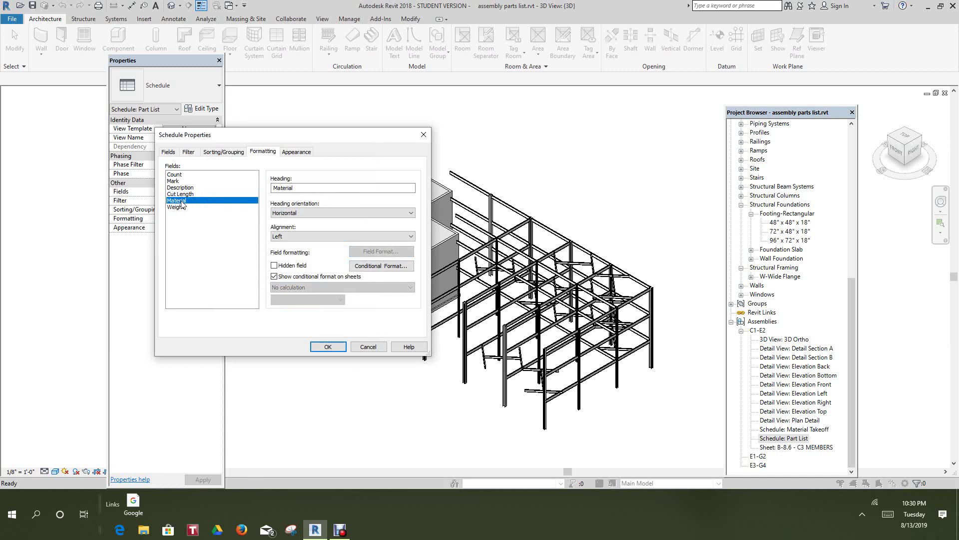
- Rename the Material heading to Steel/Grade and centre-align that column
drag(295, 188, 267, 195)
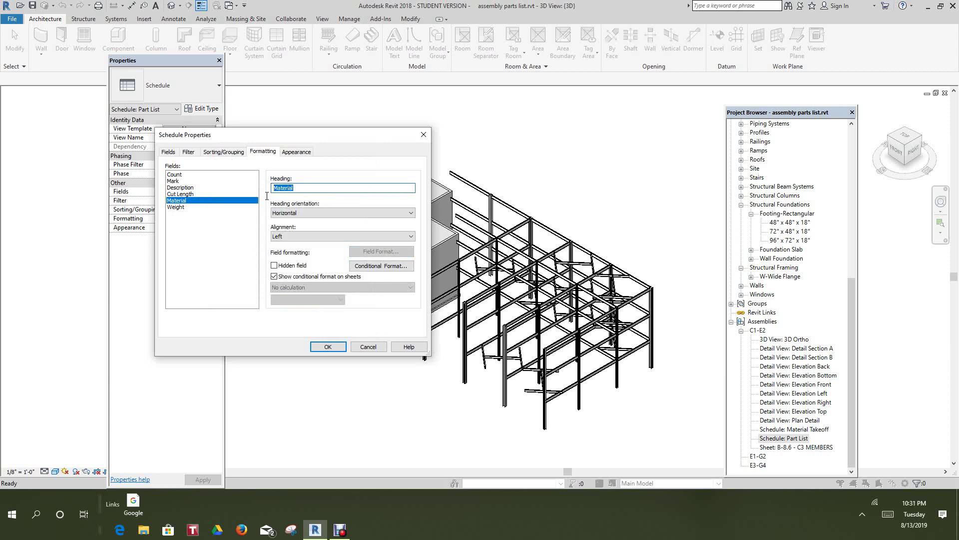
text(S)
text(teel /Grade)
key(BackSpace)
key(BackSpace)
key(BackSpace)
key(BackSpace)
key(BackSpace)
text(/Gra)
click(402, 237)
click(293, 253)
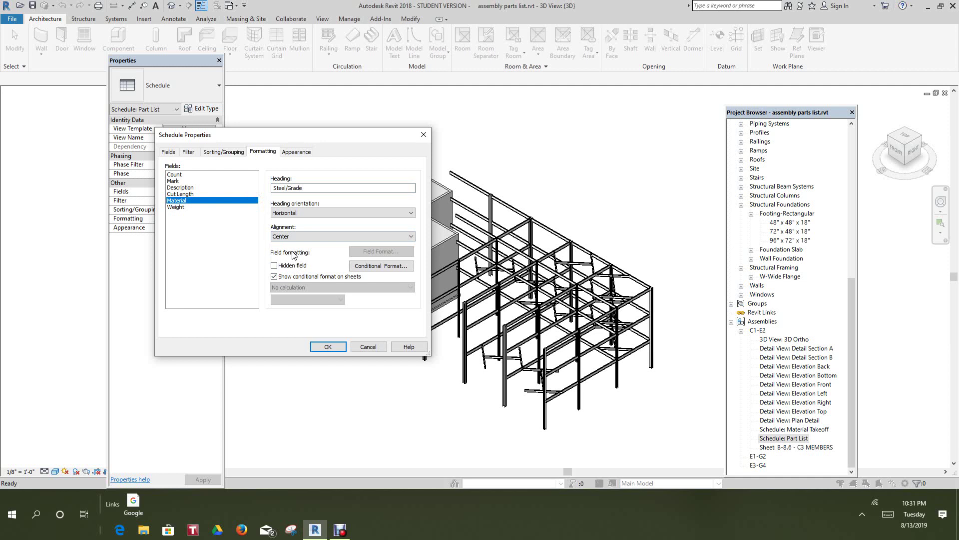
- Rename the Weight column heading to Weight lbs
click(176, 208)
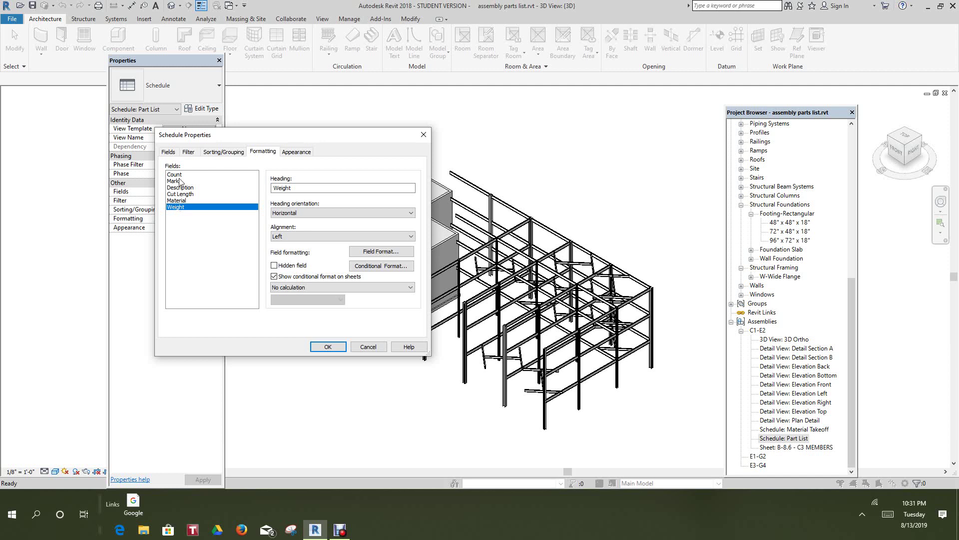
click(279, 188)
click(294, 188)
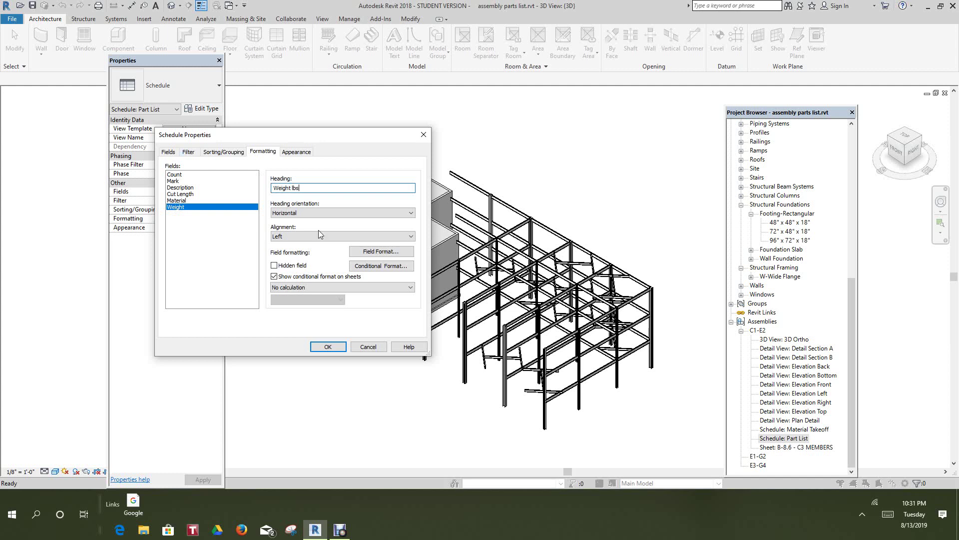
click(376, 251)
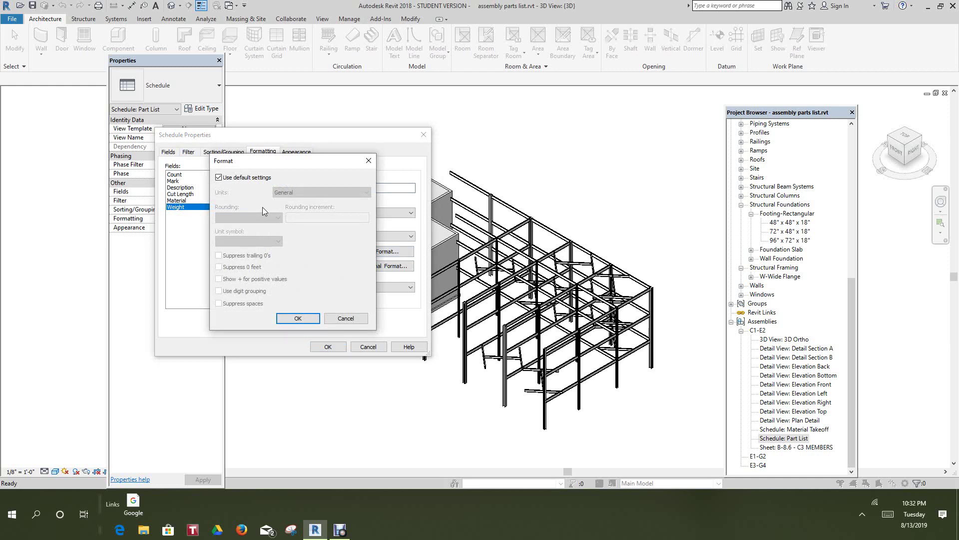
- Format the Weight lbs column as Fixed units rounded to 1 decimal place
click(218, 178)
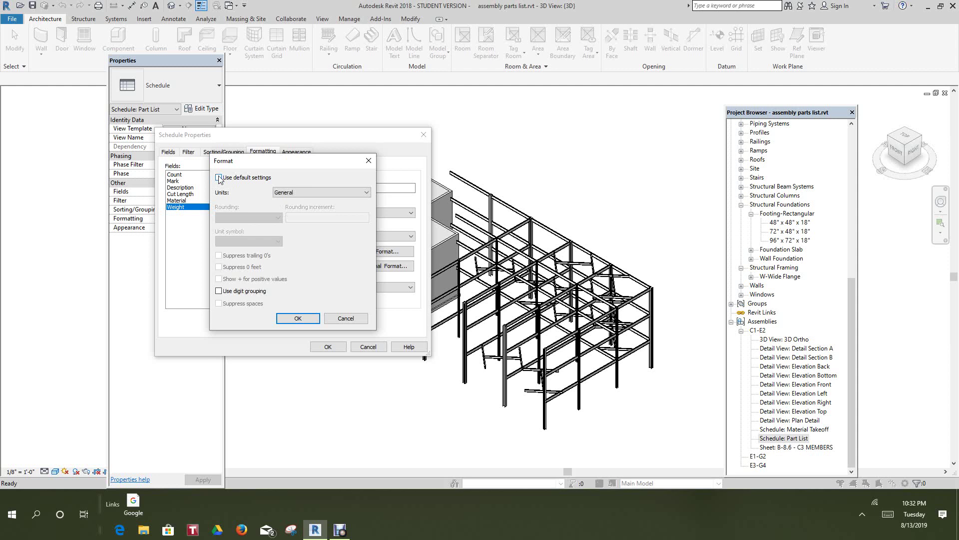
click(368, 193)
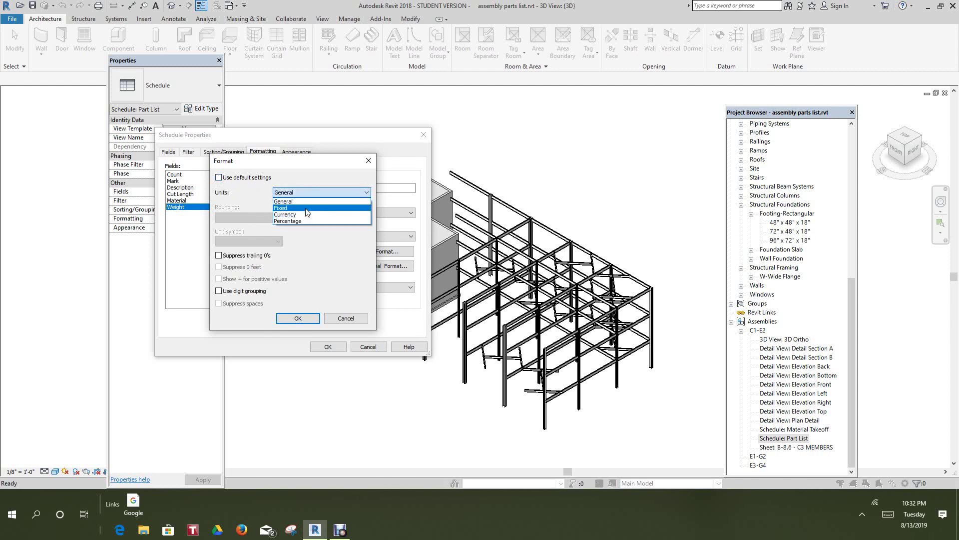
click(306, 208)
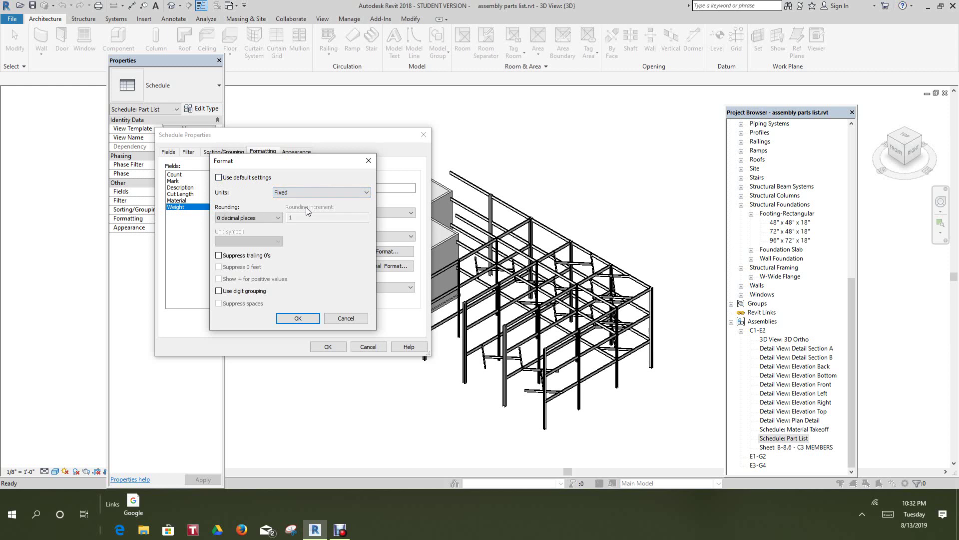
click(277, 219)
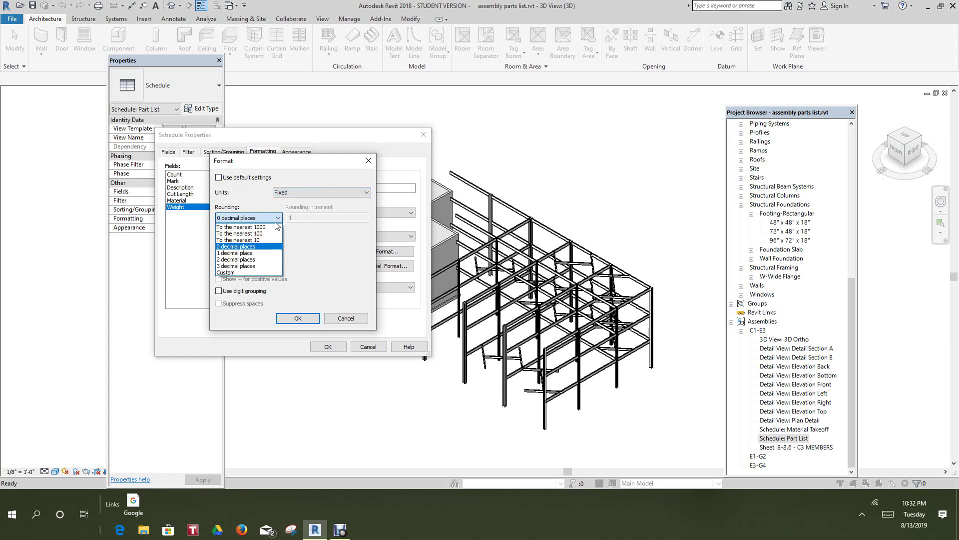
click(249, 254)
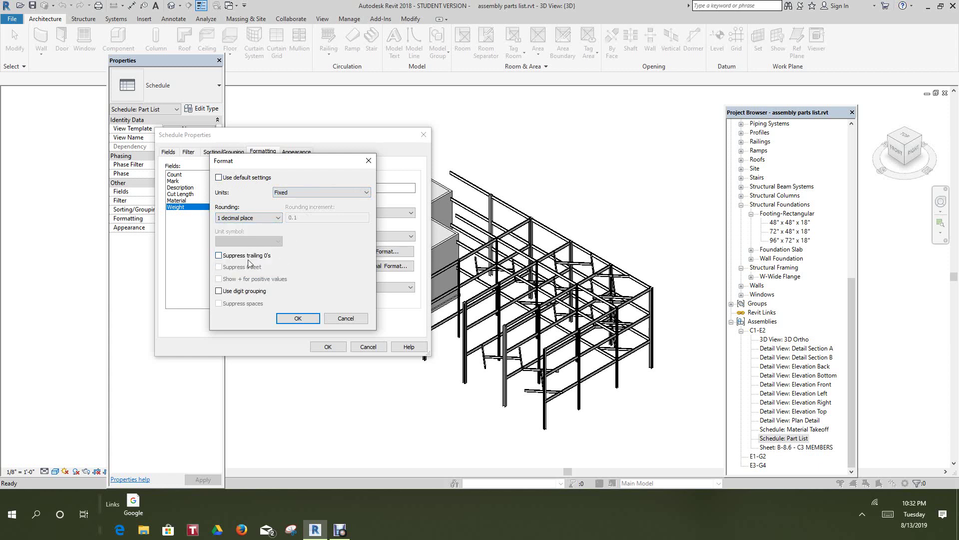
click(297, 318)
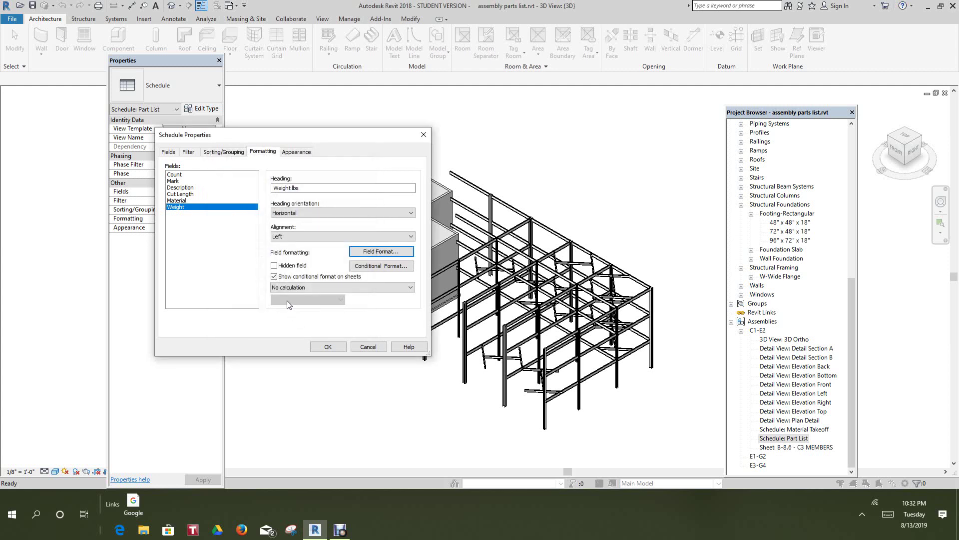
- In the Part List's appearance settings, turn on Outline and header/footer/spacer grids, with 1/4" Arial title text
click(295, 152)
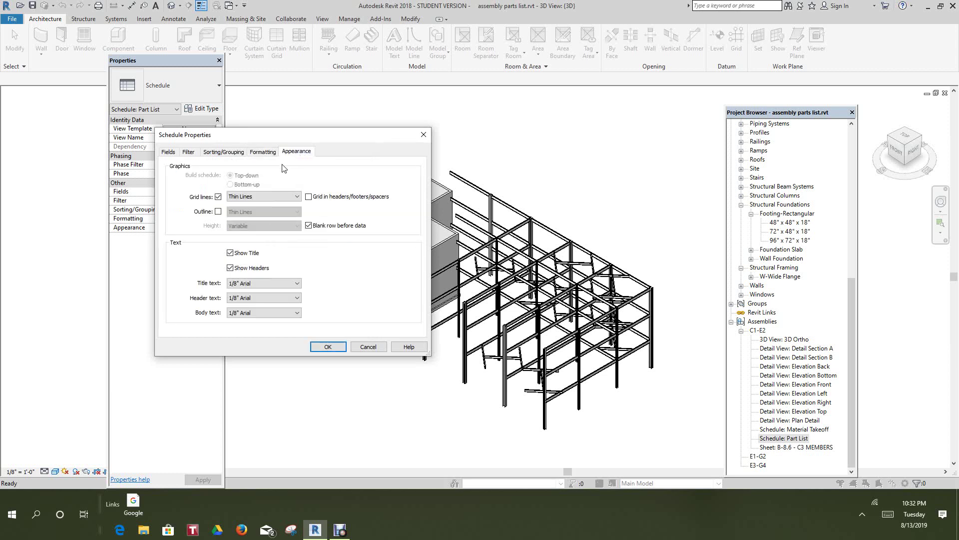
click(217, 212)
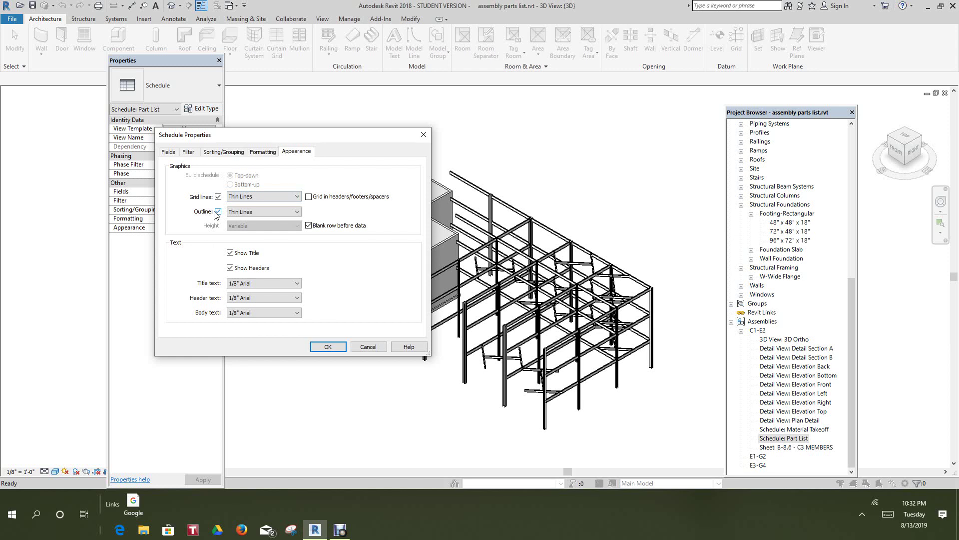
click(309, 197)
click(298, 288)
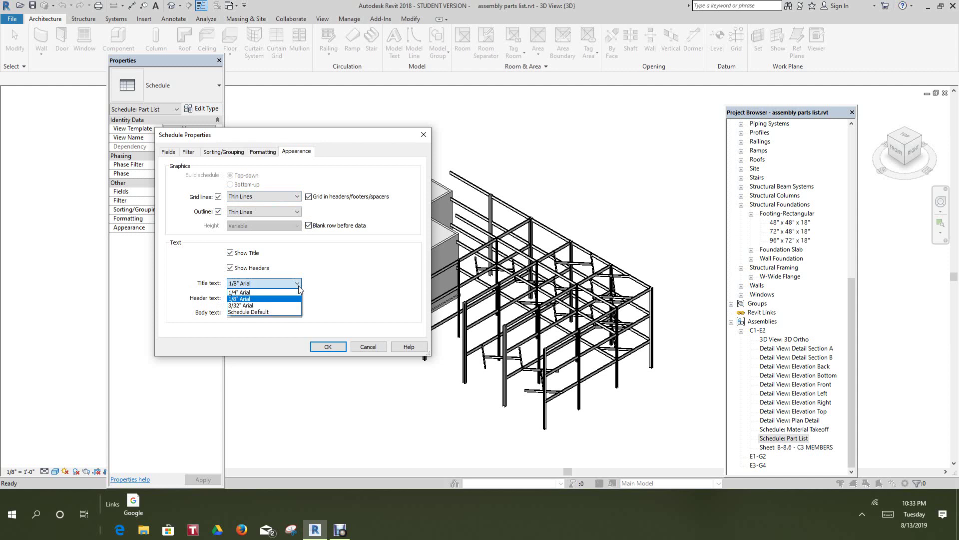
click(259, 293)
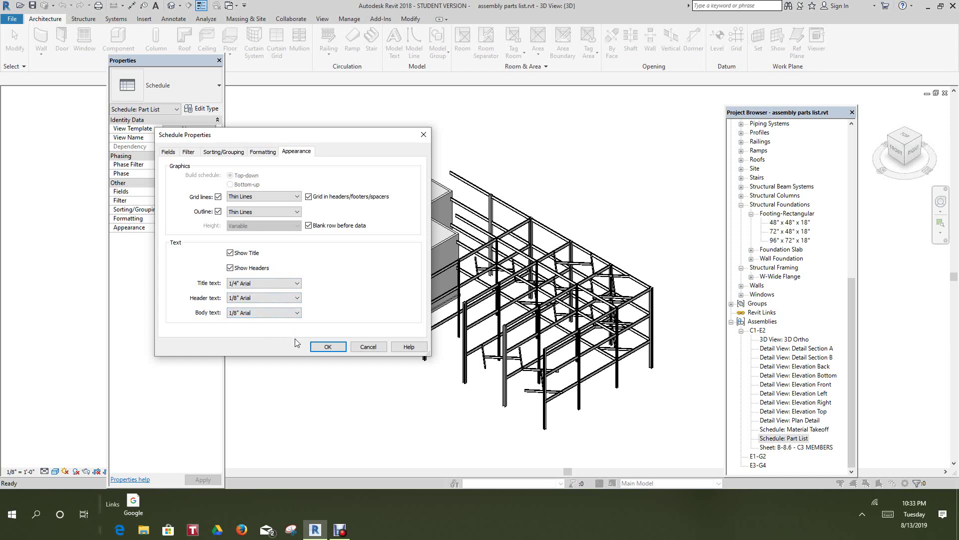
click(321, 346)
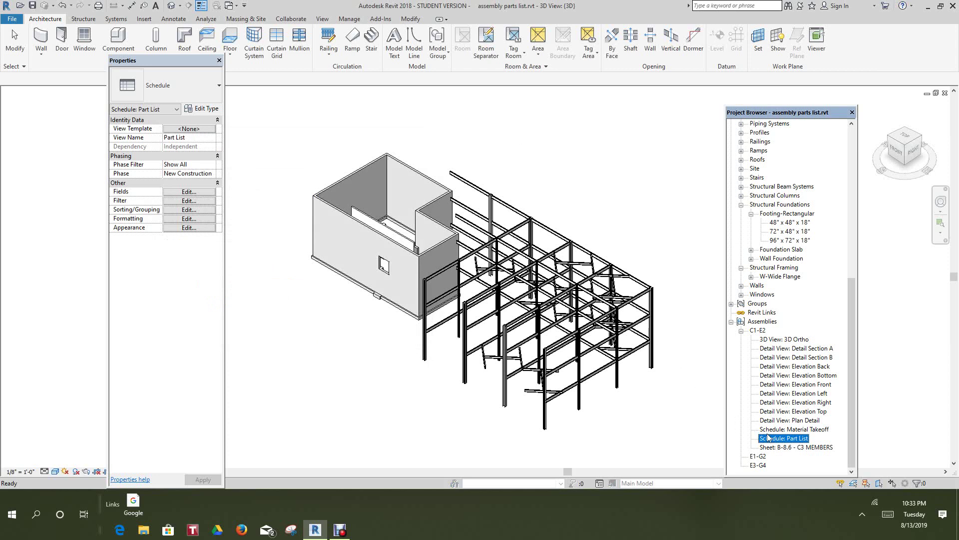
- Open the Part List schedule to review its QTY through Weight lbs columns, then close it
double_click(782, 438)
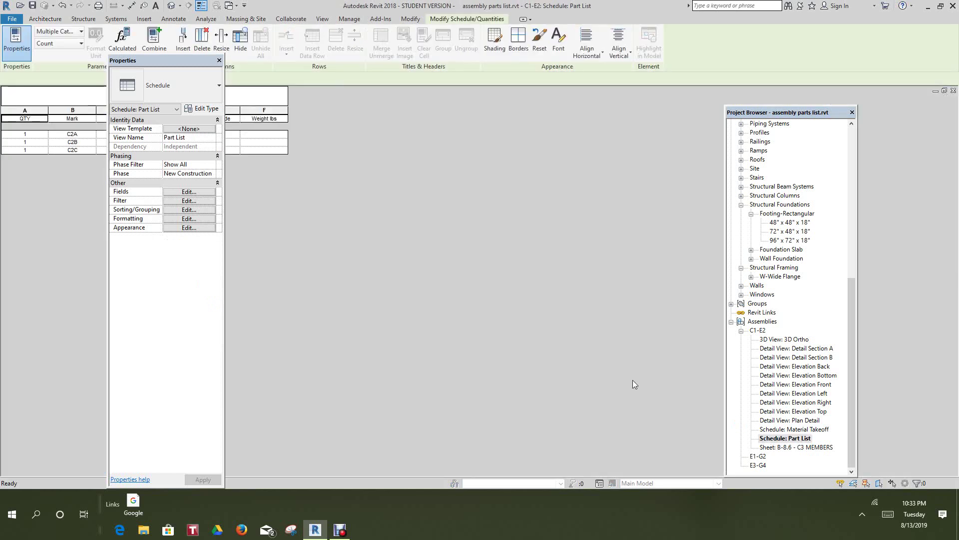
drag(181, 64, 352, 178)
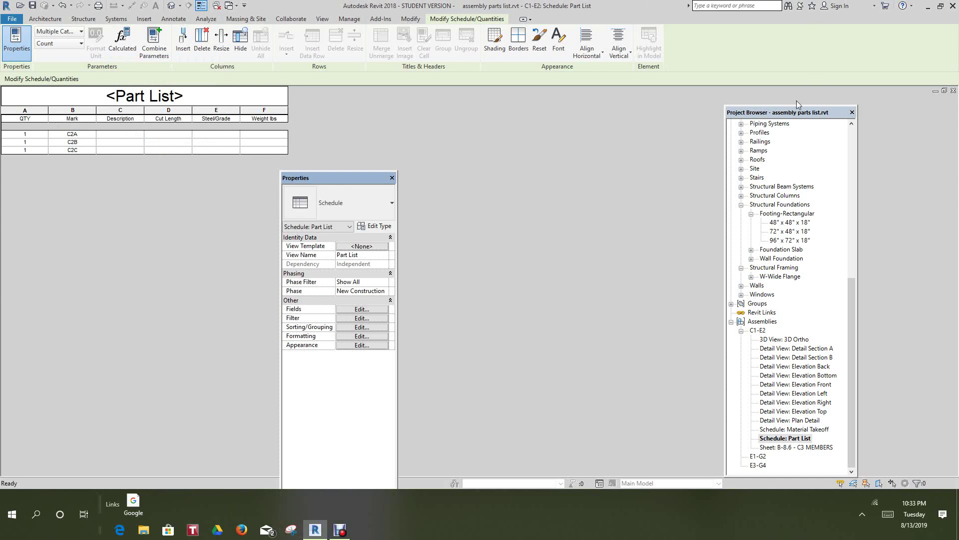
click(954, 90)
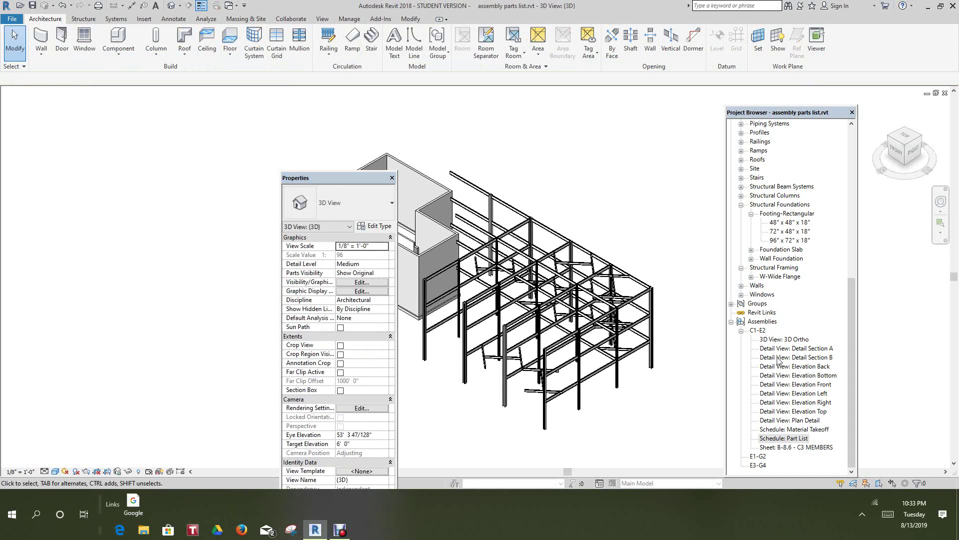
- Open C1-E2's 3D Ortho view, select the assembly and enter Edit Assembly mode
double_click(783, 339)
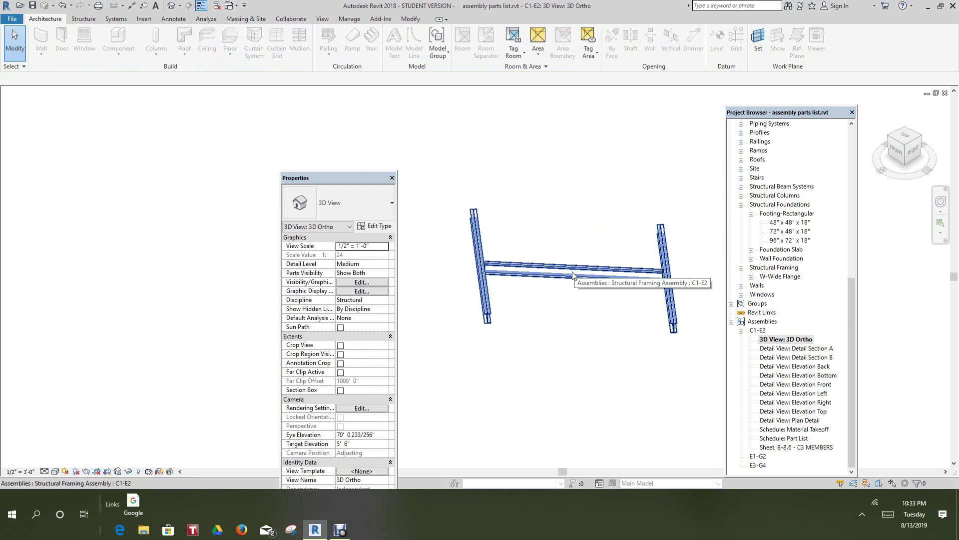
scroll(578, 273, down, 1)
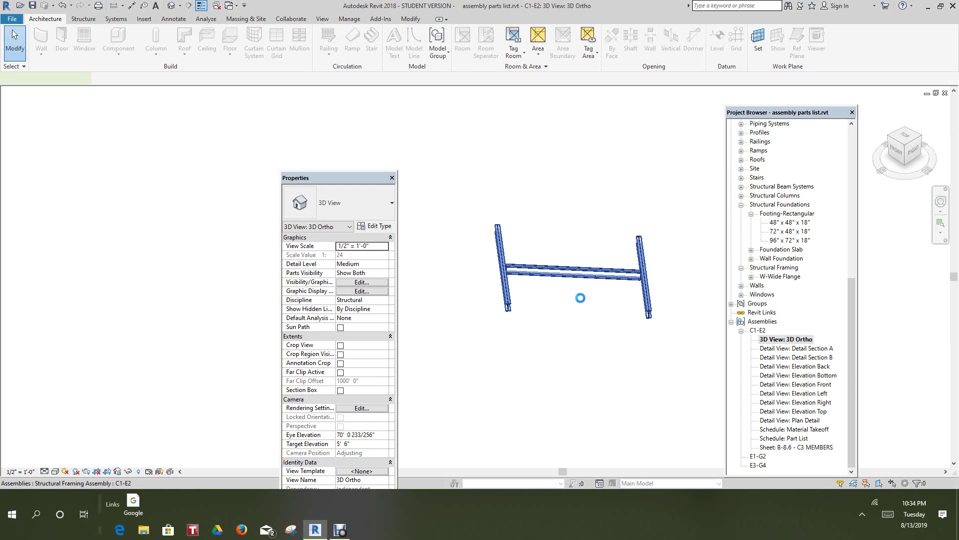
click(580, 297)
scroll(576, 305, up, 2)
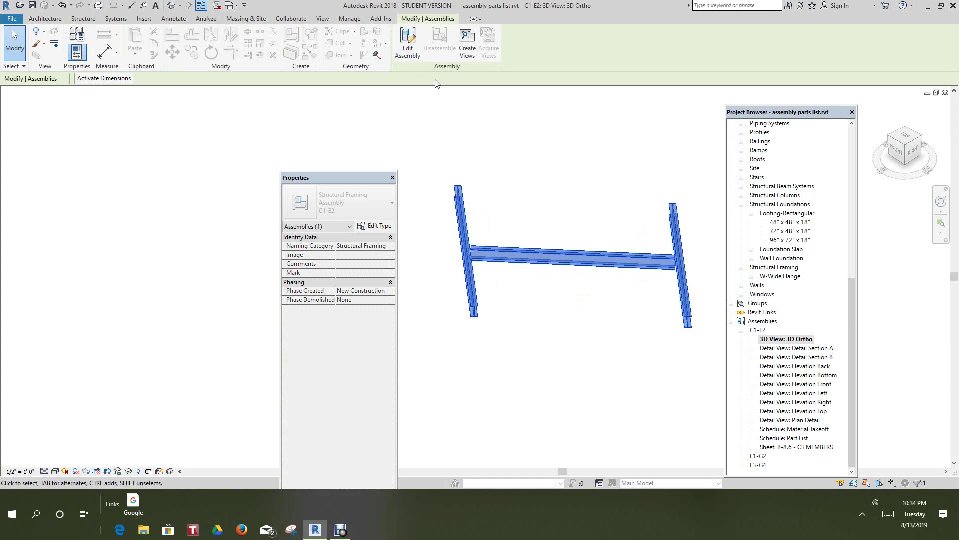
click(413, 48)
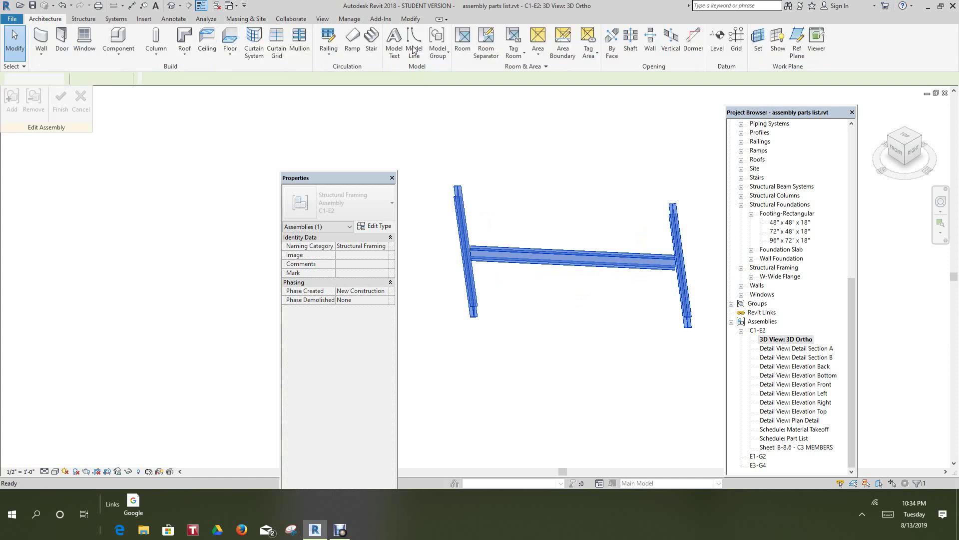
- Select beam C2A and bring its empty Cut Length field into view in Properties
click(459, 216)
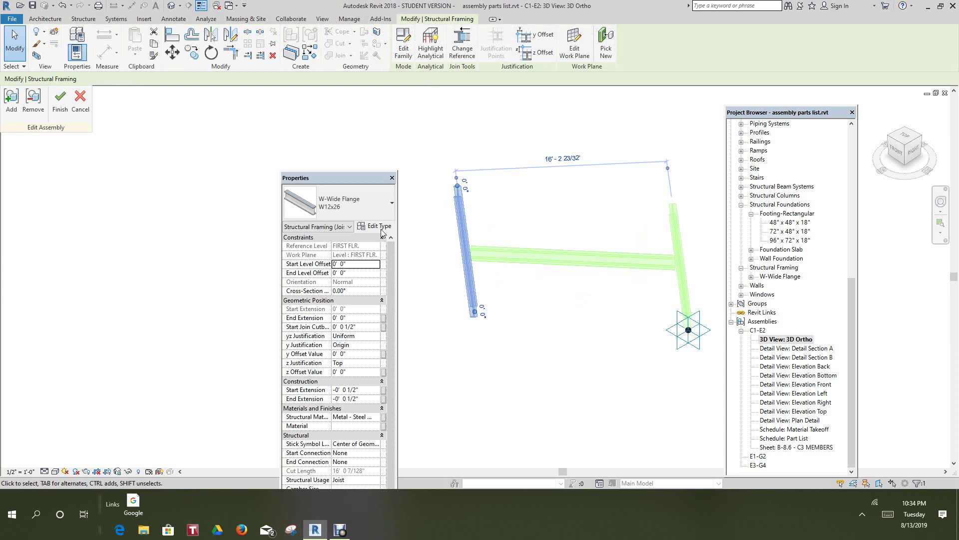
drag(366, 179, 301, 116)
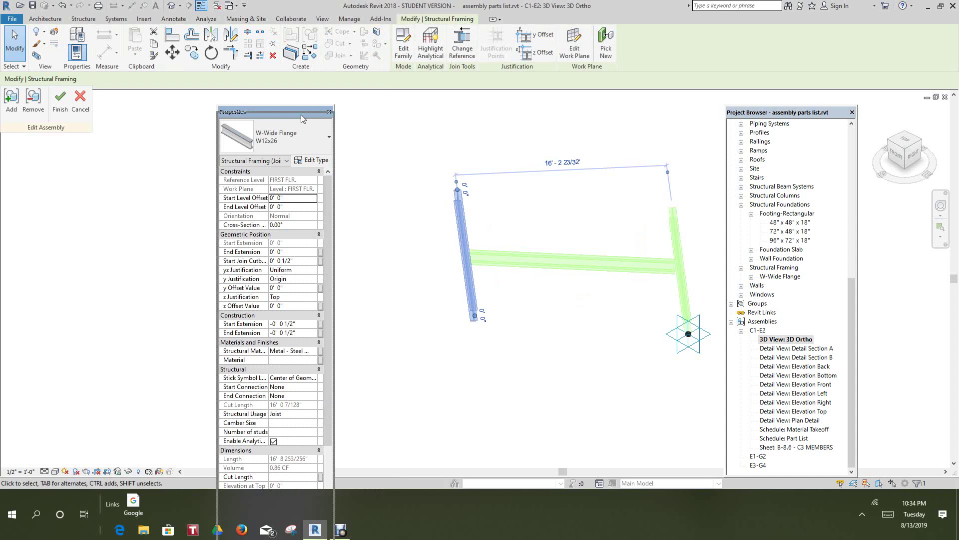
drag(301, 129, 271, 116)
scroll(303, 202, down, 5)
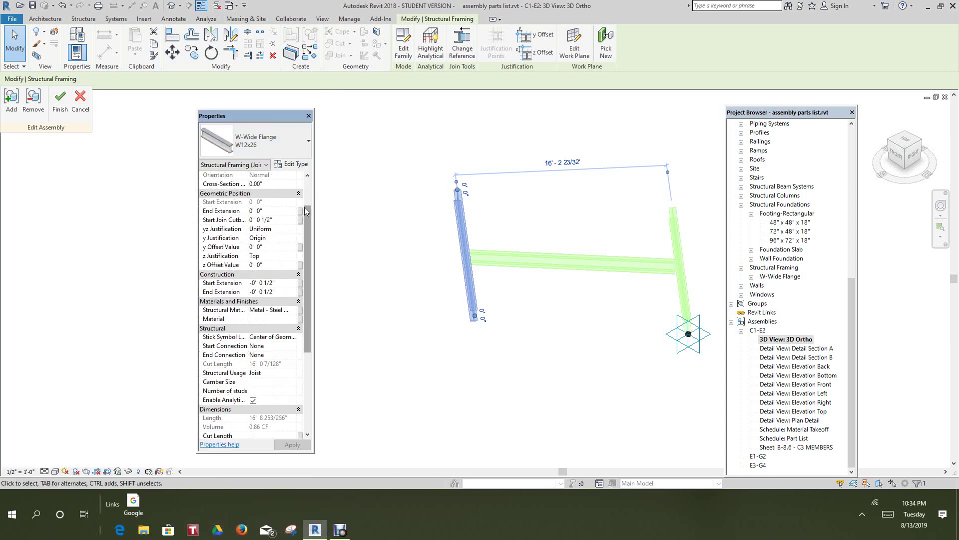
scroll(305, 212, down, 2)
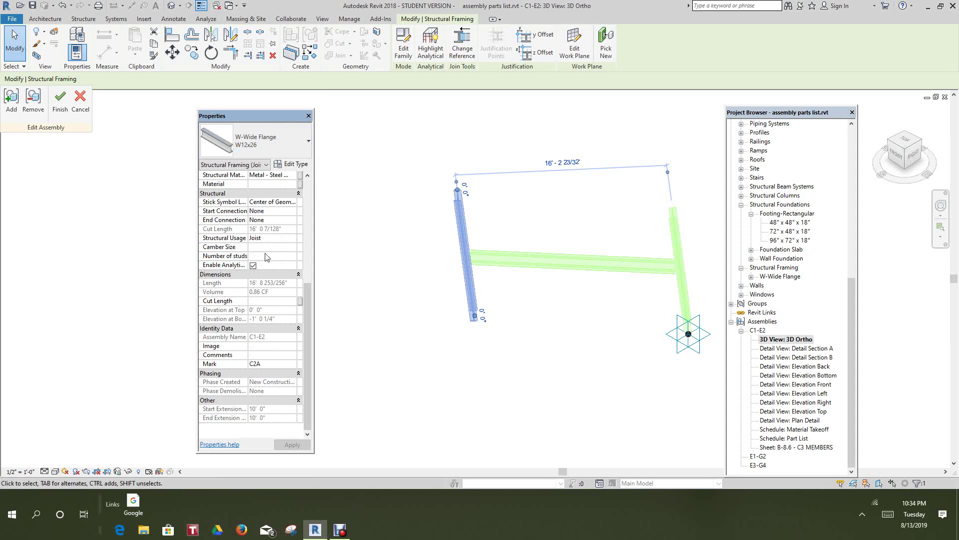
scroll(273, 349, up, 2)
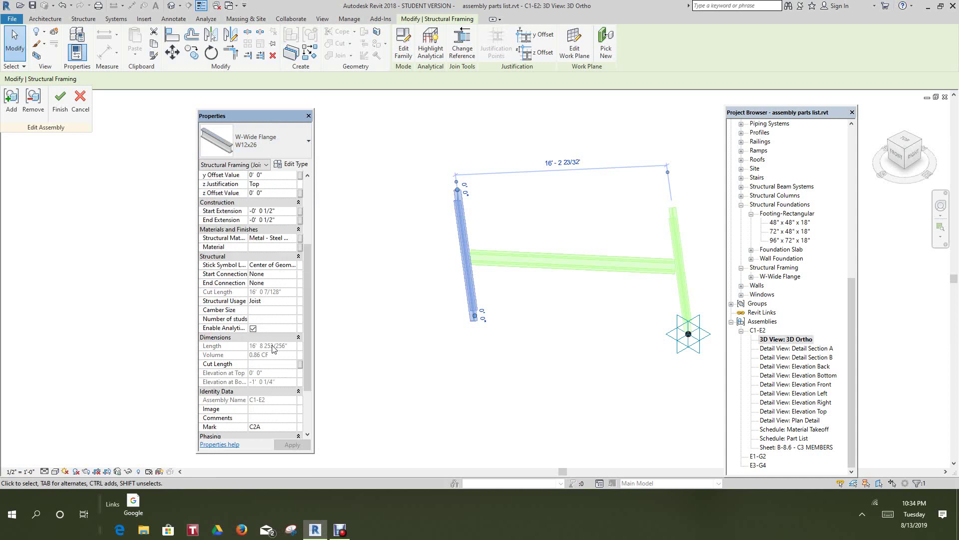
scroll(272, 342, down, 1)
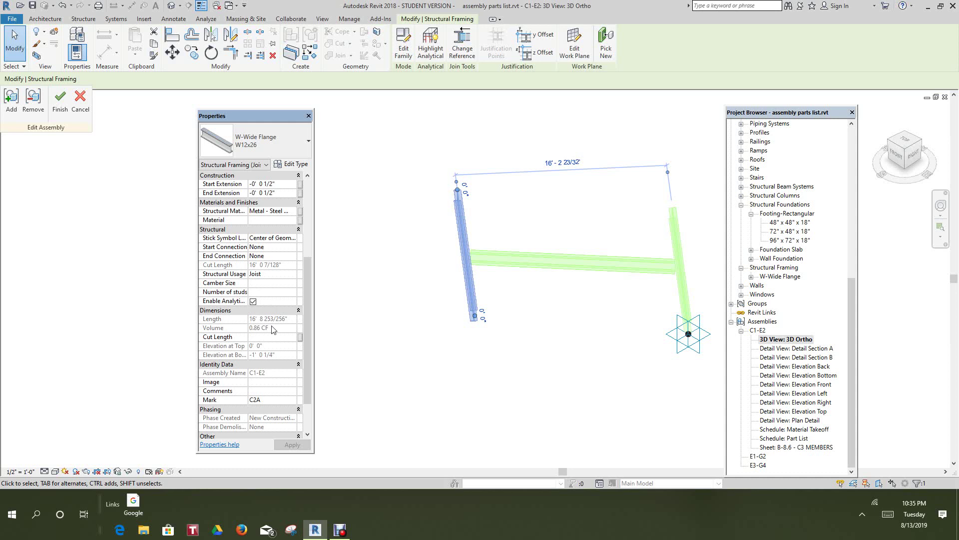
click(252, 340)
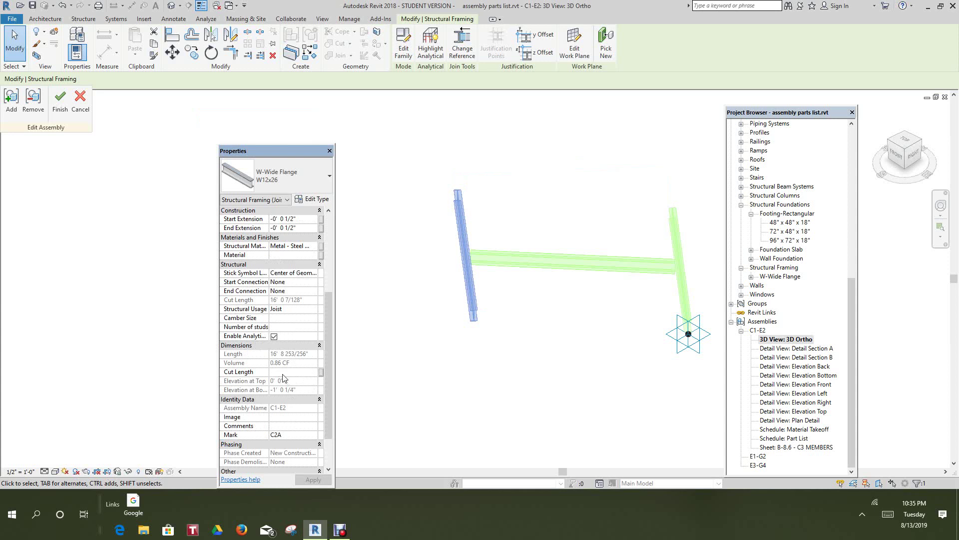
- Set beam C2A's Cut Length to 16' 8 253/256"
text(16'  0")
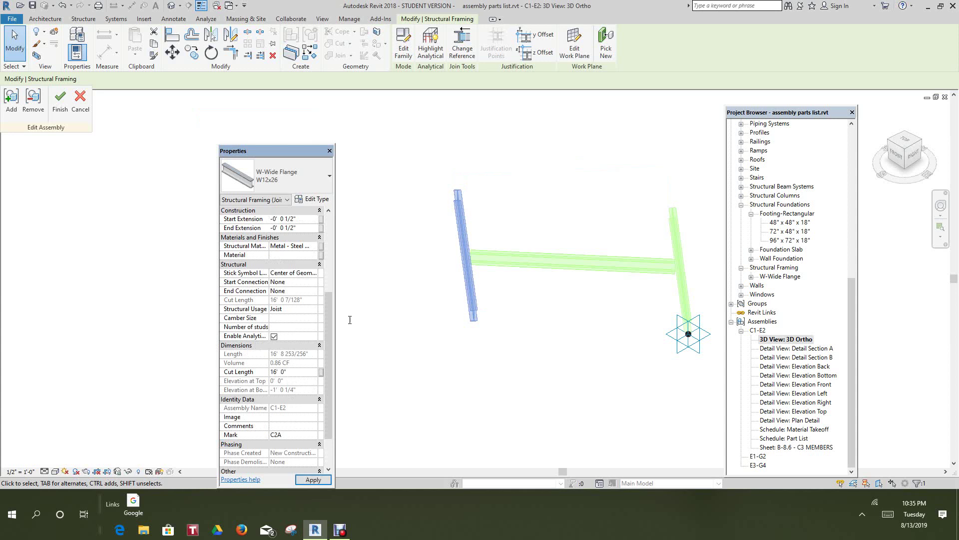
key(Return)
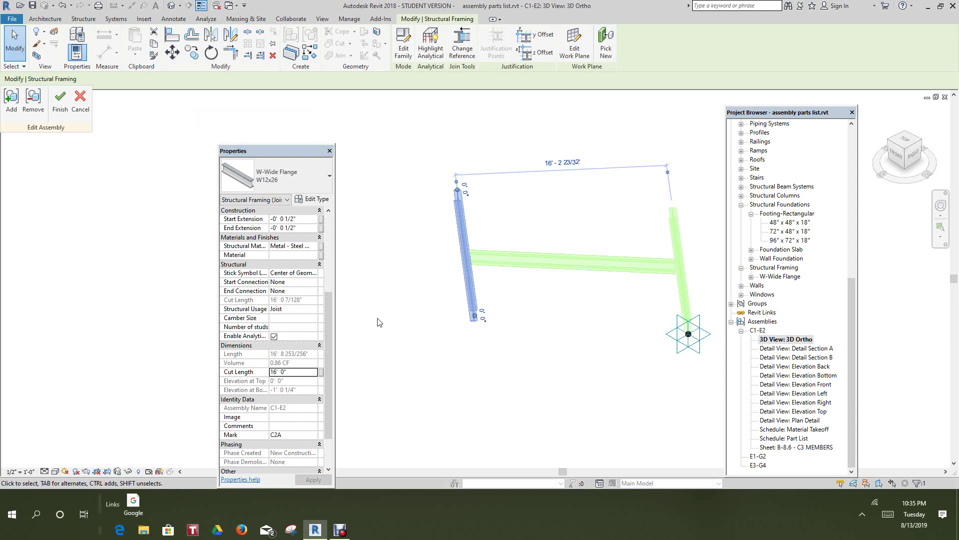
click(282, 372)
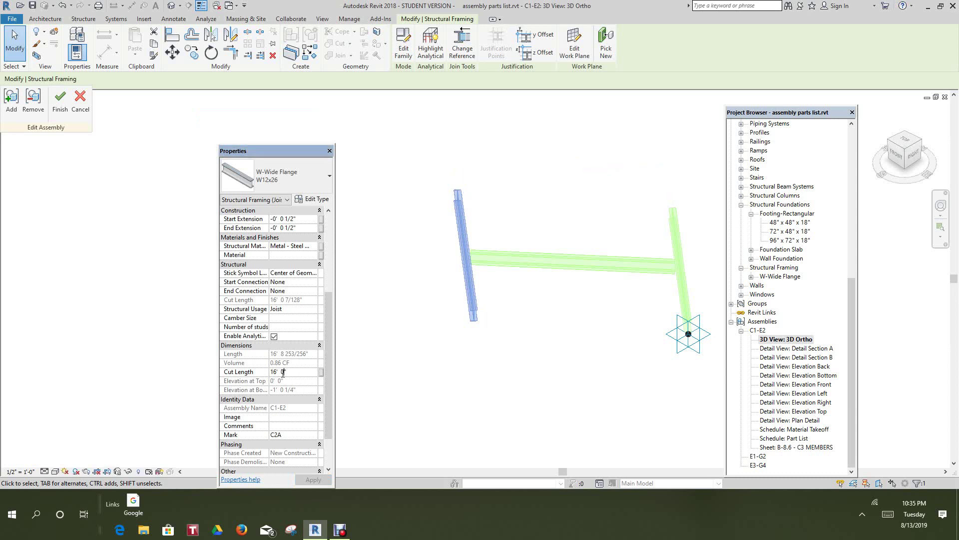
click(284, 372)
text(16 8 2)
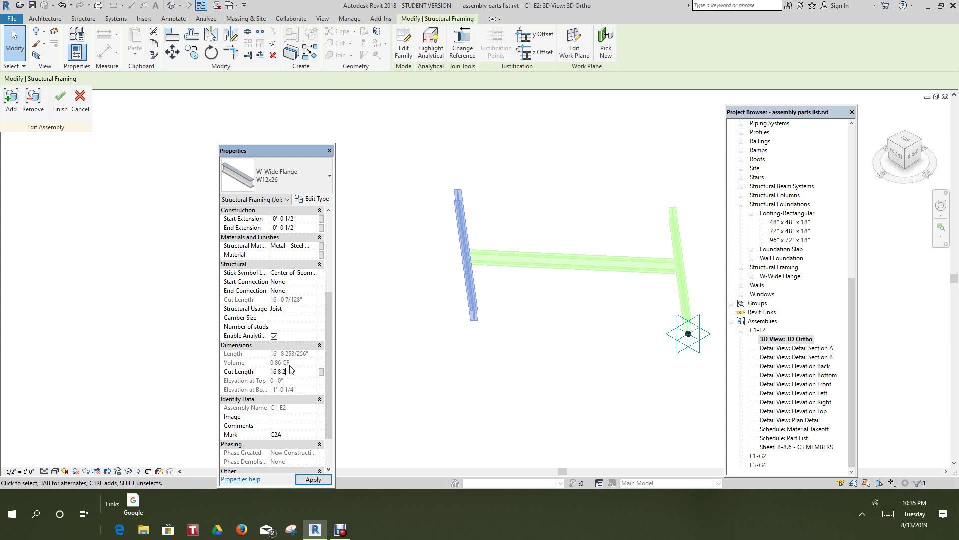
text(53/256)
click(314, 479)
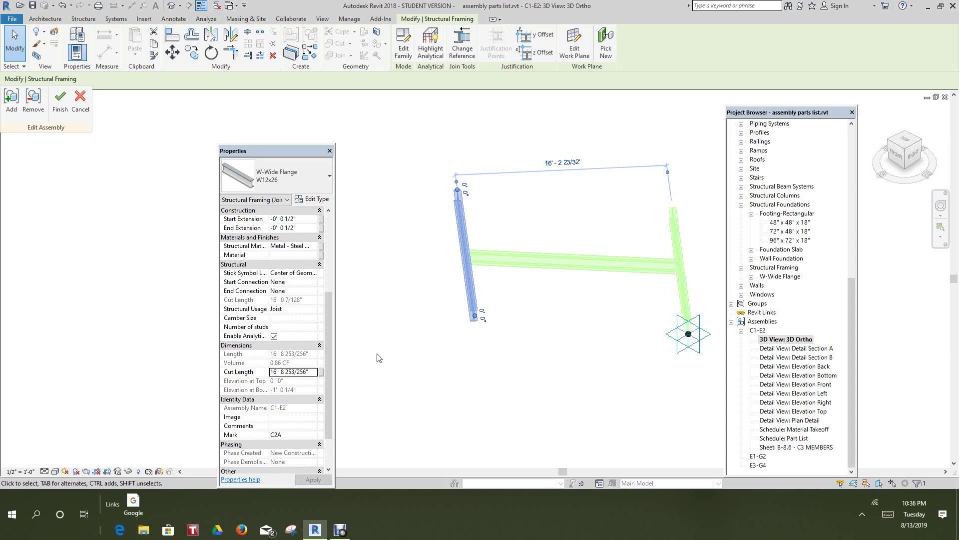
- Start editing C2A's blank Material value, cancelling a global parameter association
click(322, 256)
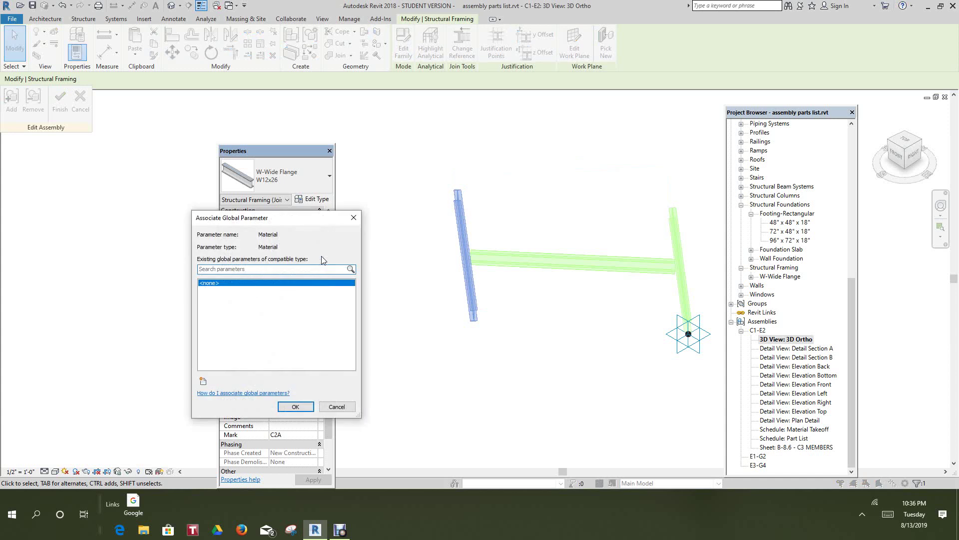
click(337, 406)
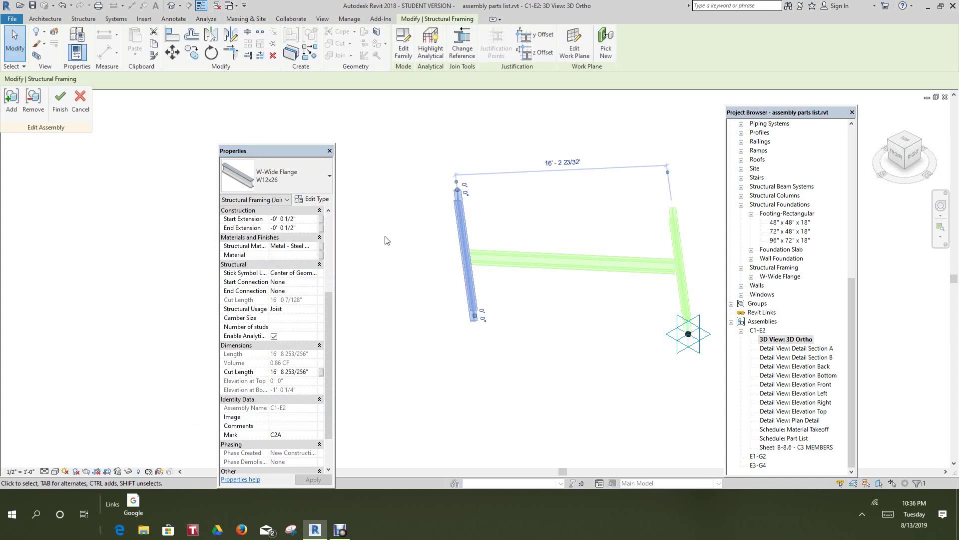
drag(309, 148, 294, 127)
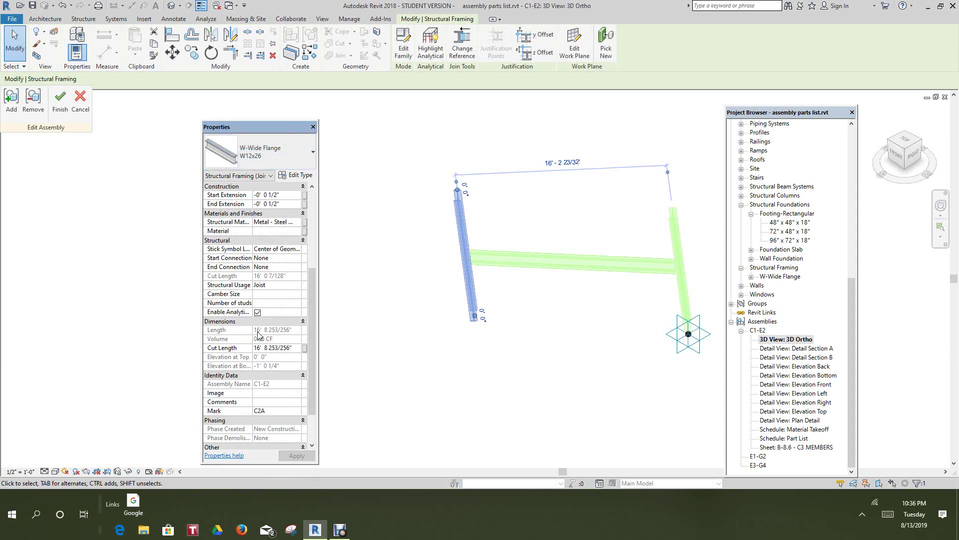
click(294, 232)
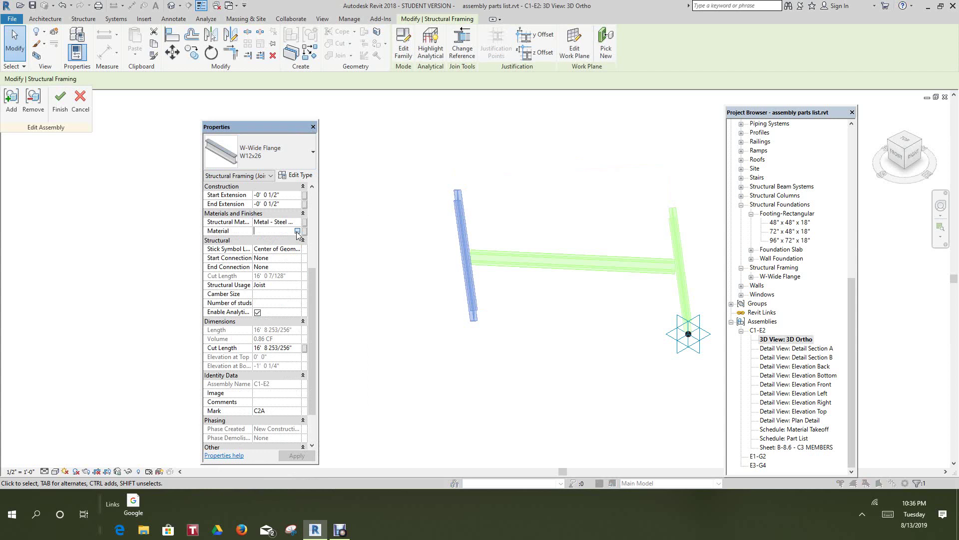
- Search 'steel' in the Material Browser and assign Metal - Steel - ASTM A992 to C2A
click(298, 231)
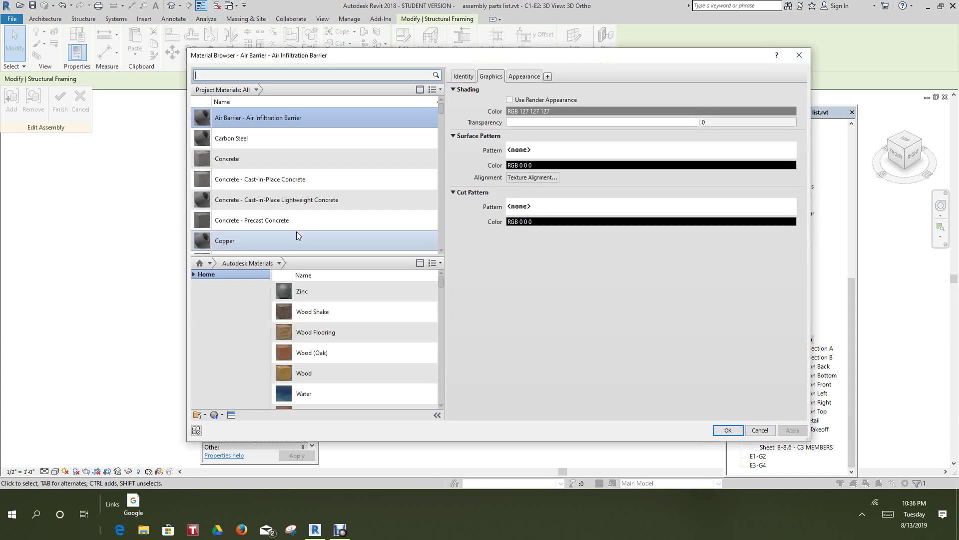
text(s)
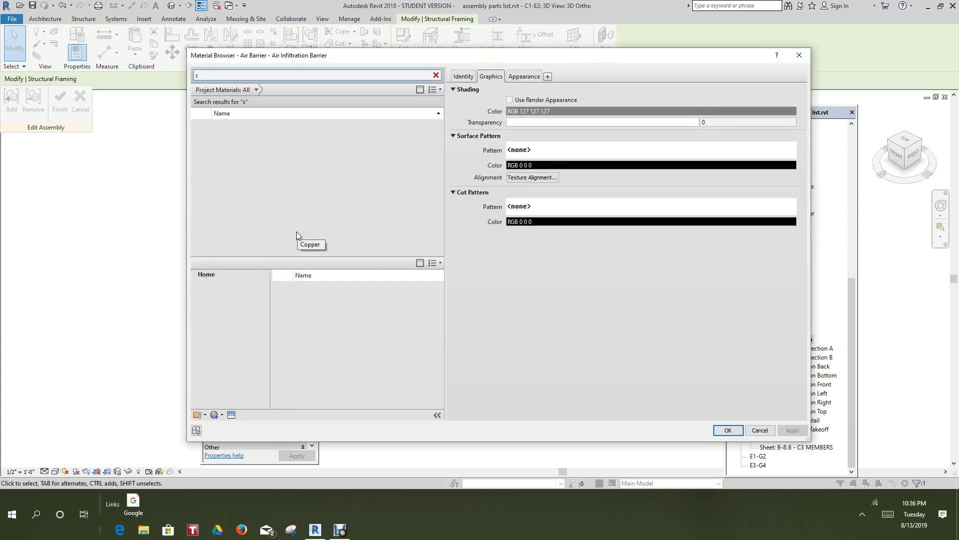
text(ee)
key(BackSpace)
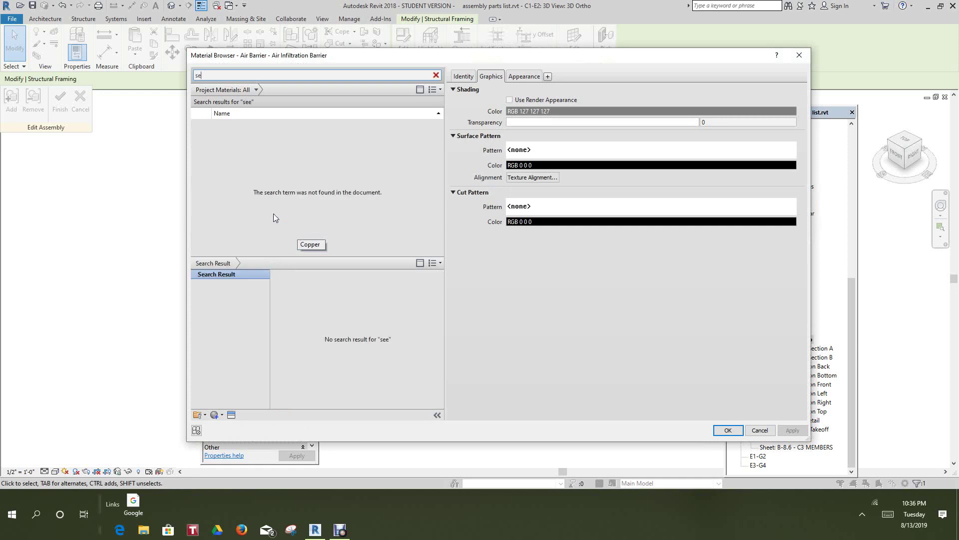
key(BackSpace)
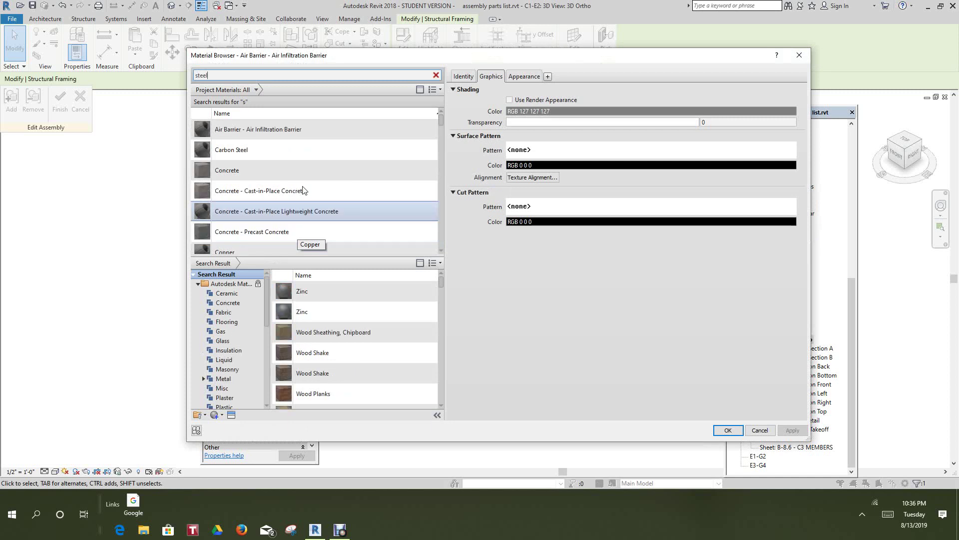
text(teel)
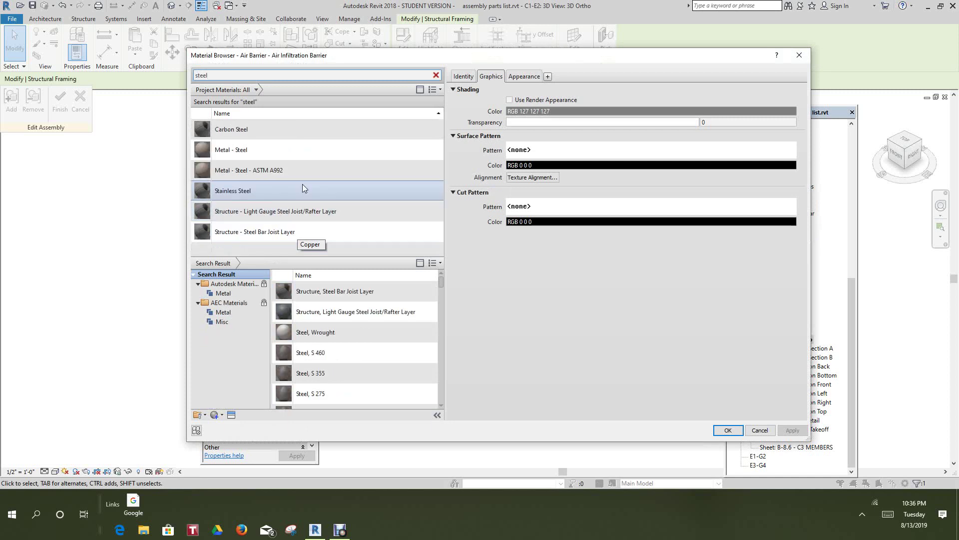
click(259, 171)
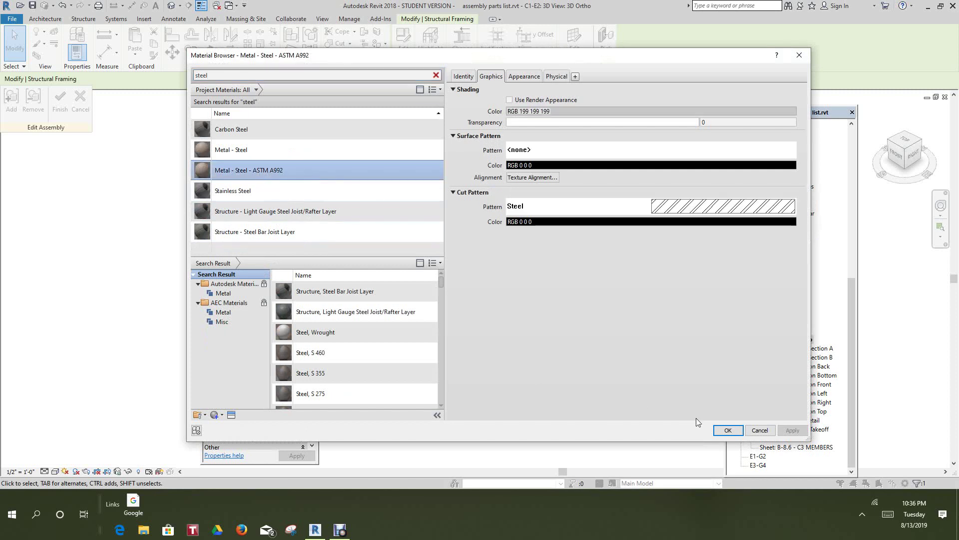
click(732, 432)
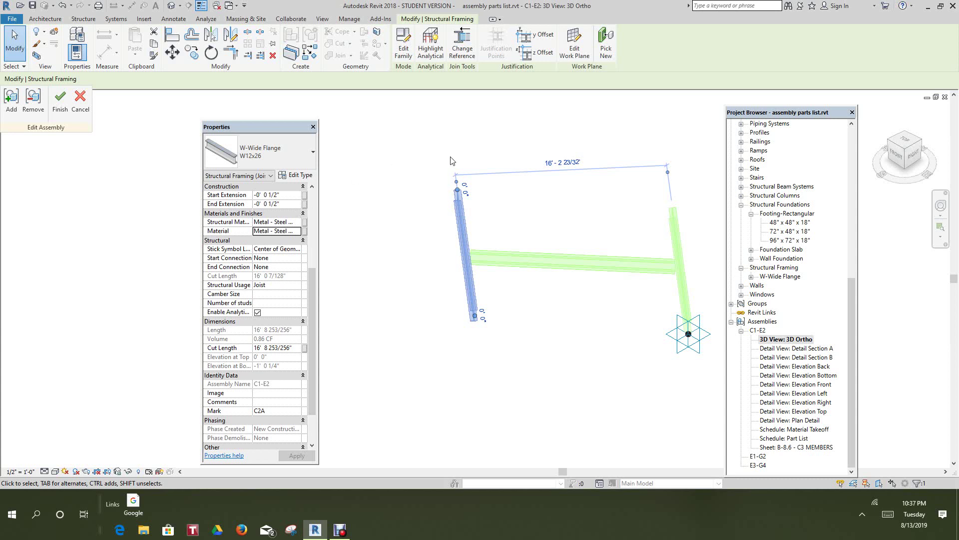
- Enter W12x26 as the Description in the W12x26 beam's type properties
click(305, 176)
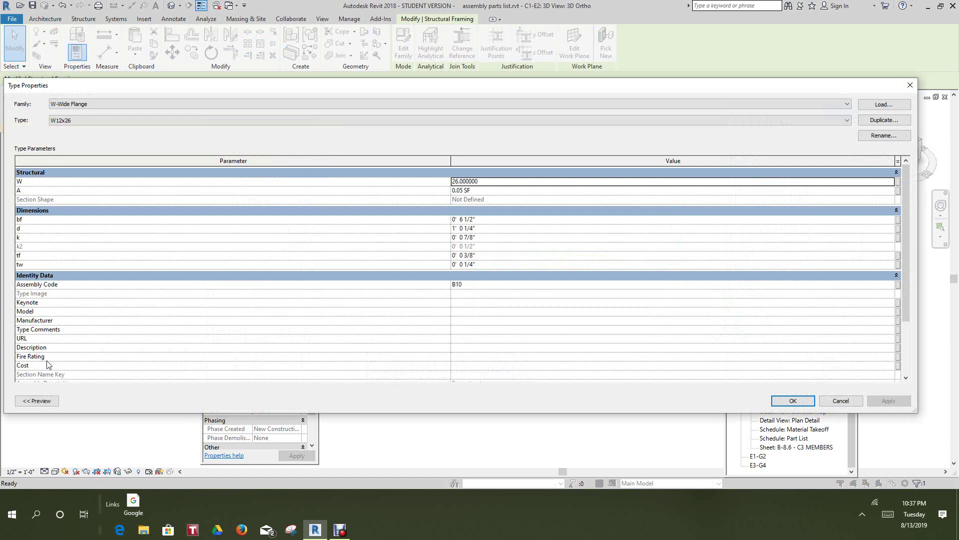
click(456, 346)
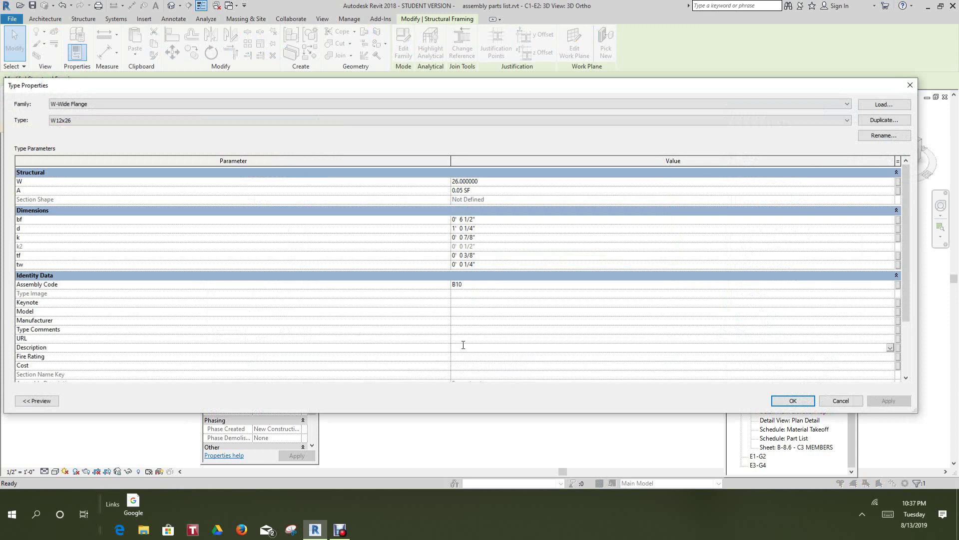
text(w12x26)
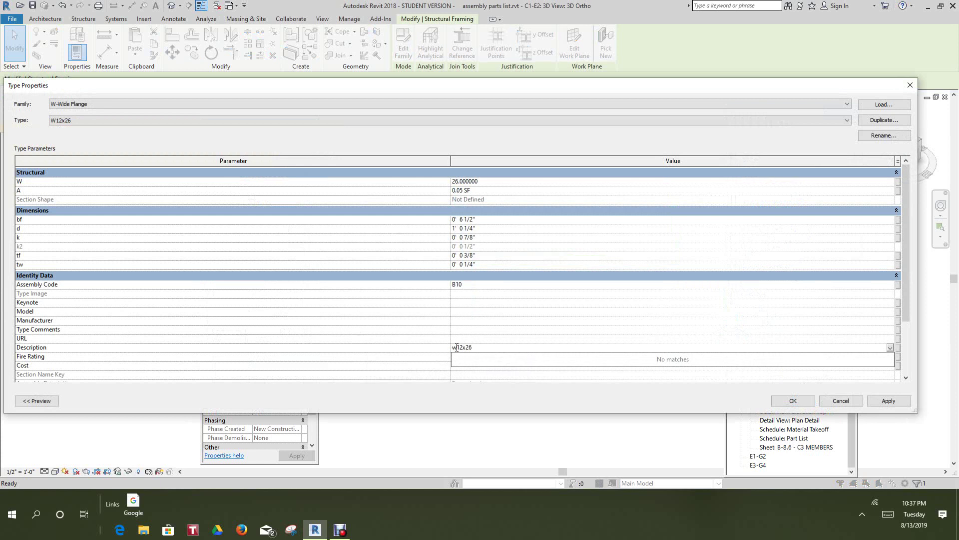
key(Return)
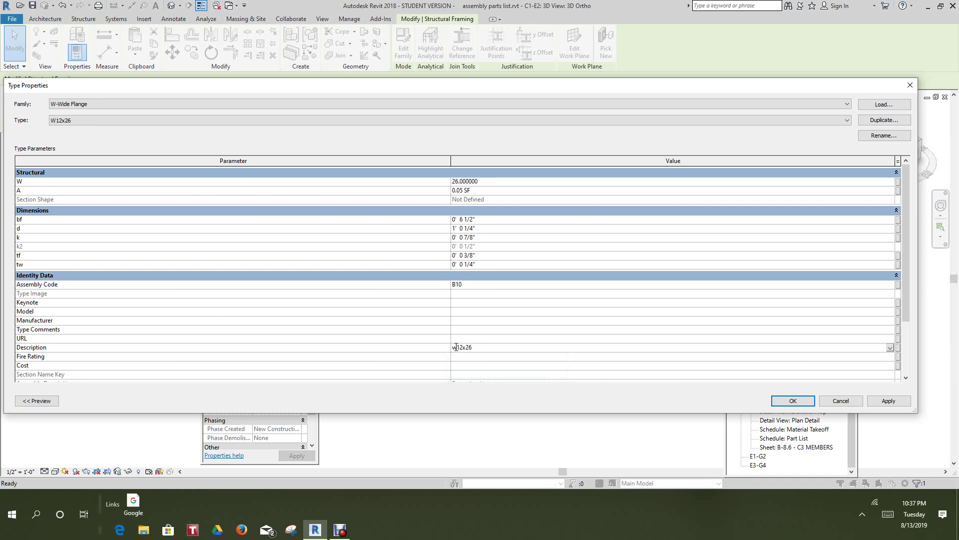
click(454, 347)
key(BackSpace)
text(W)
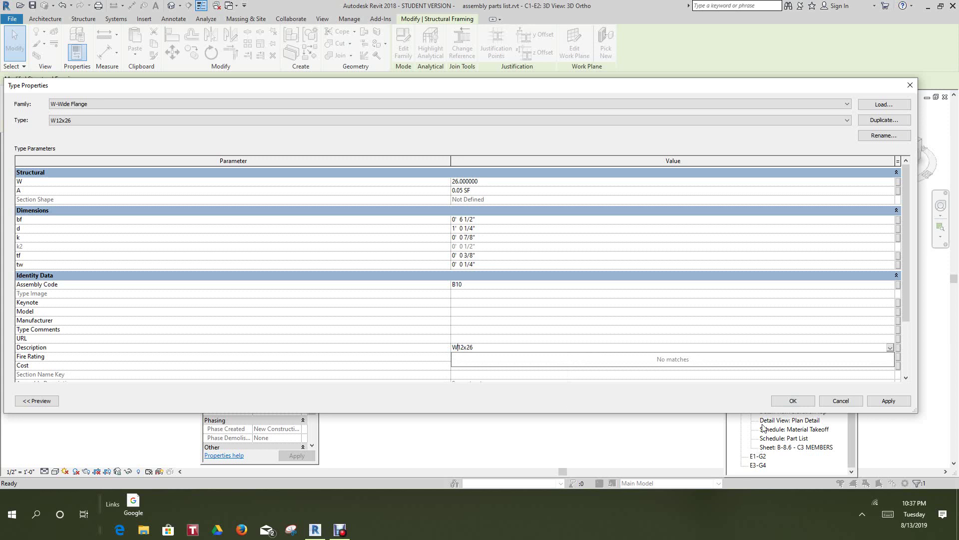
click(793, 402)
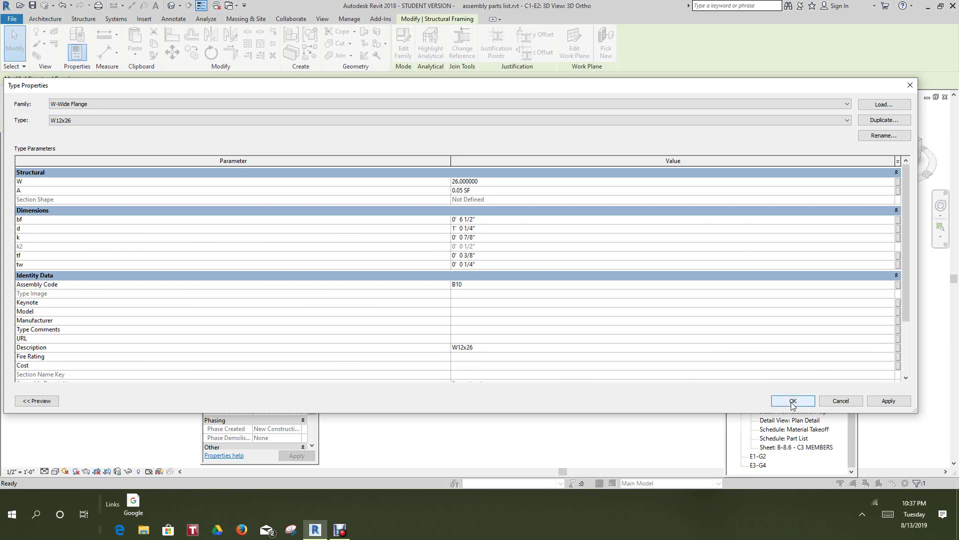
click(794, 403)
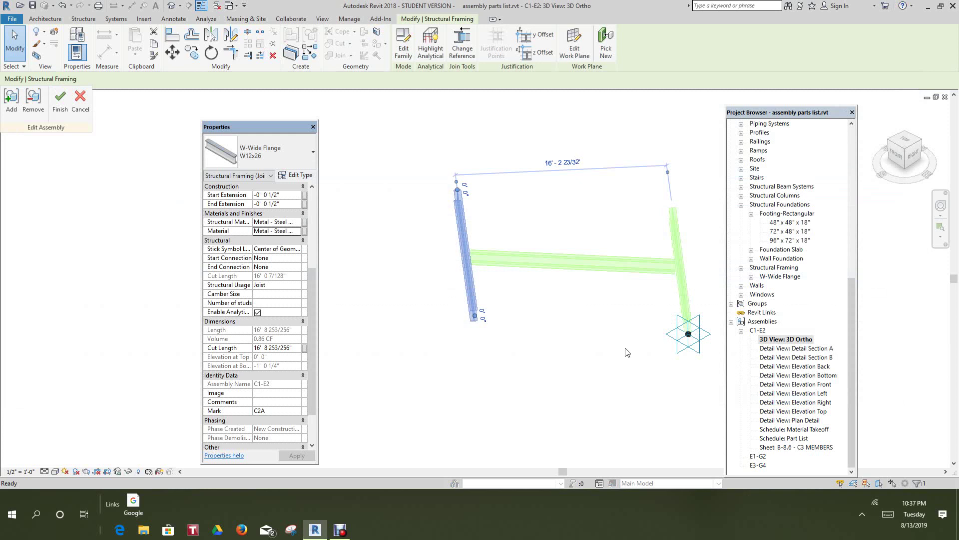
- Select the horizontal beam and set its material to Metal - Steel - ASTM A992
click(603, 361)
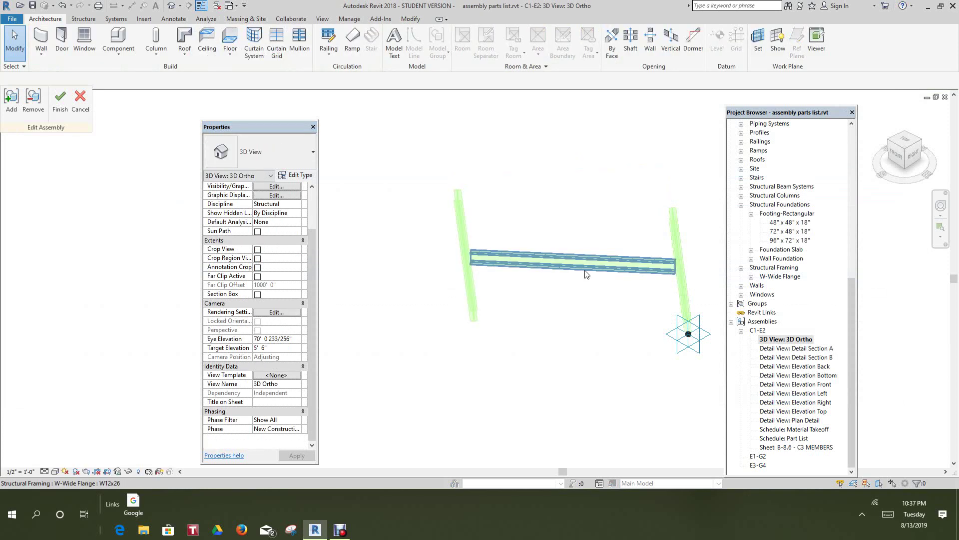
click(587, 274)
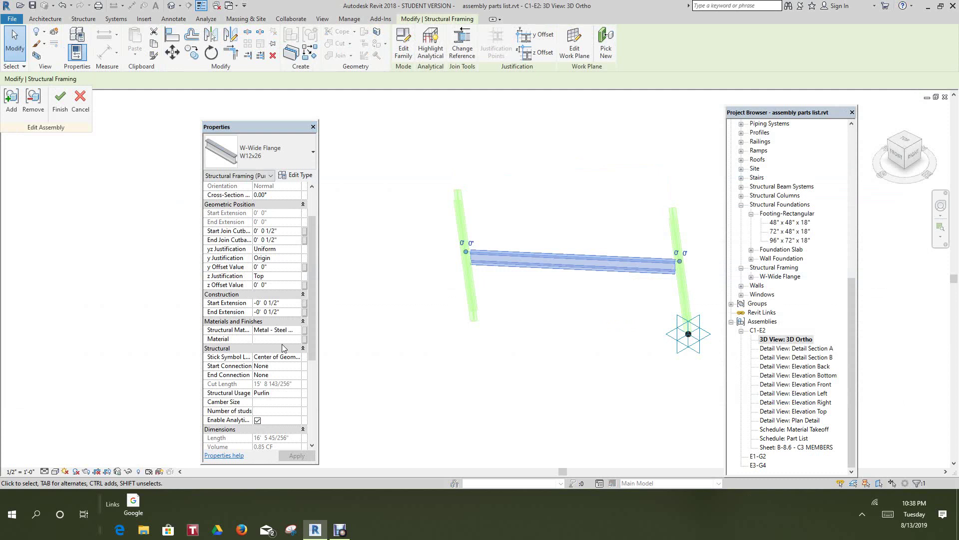
click(300, 339)
click(298, 339)
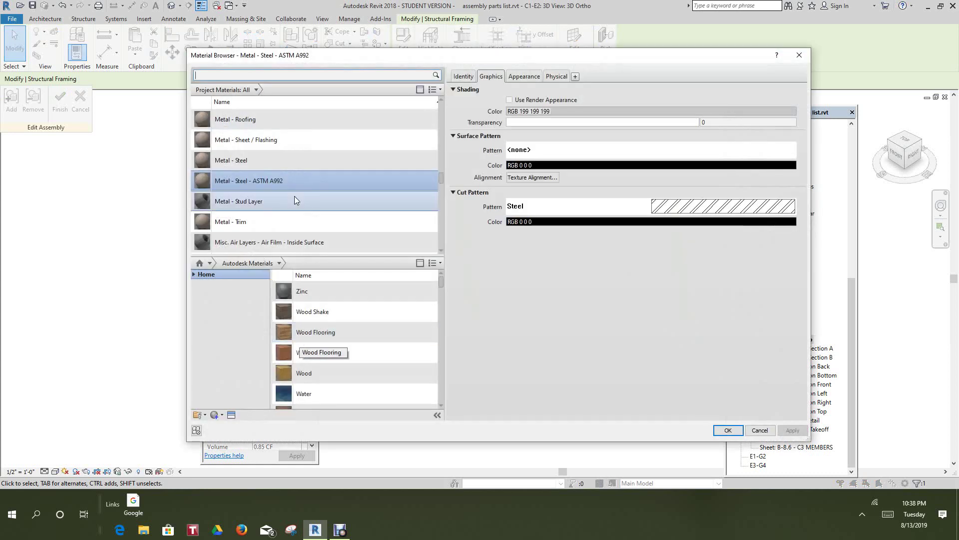
click(728, 431)
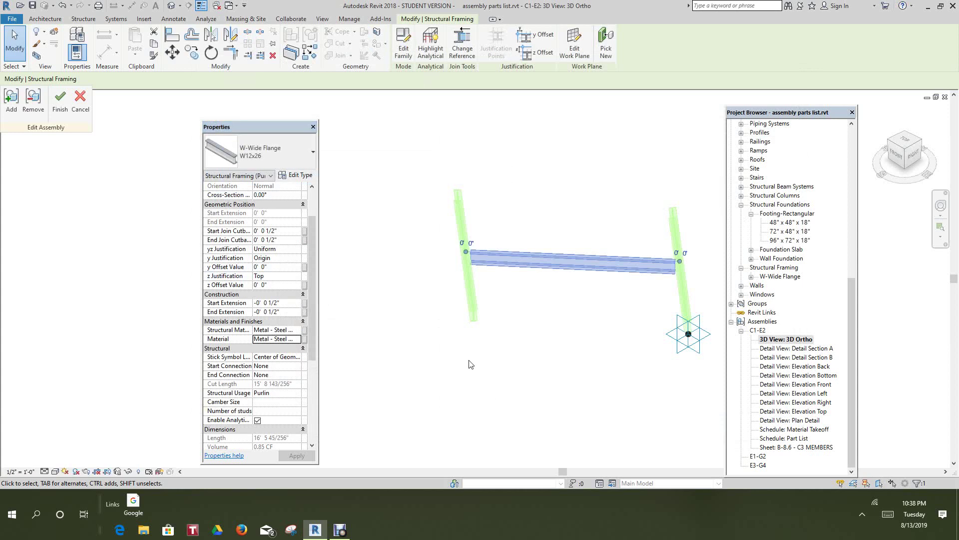
drag(319, 321, 384, 315)
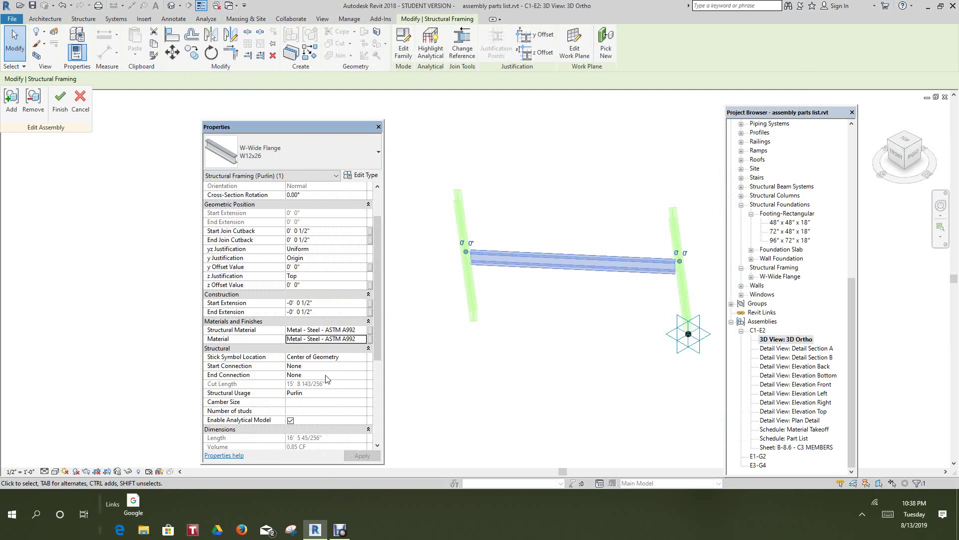
- Give the horizontal beam a Cut Length of 16' 5 45/256", then clear the selection
scroll(325, 410, down, 3)
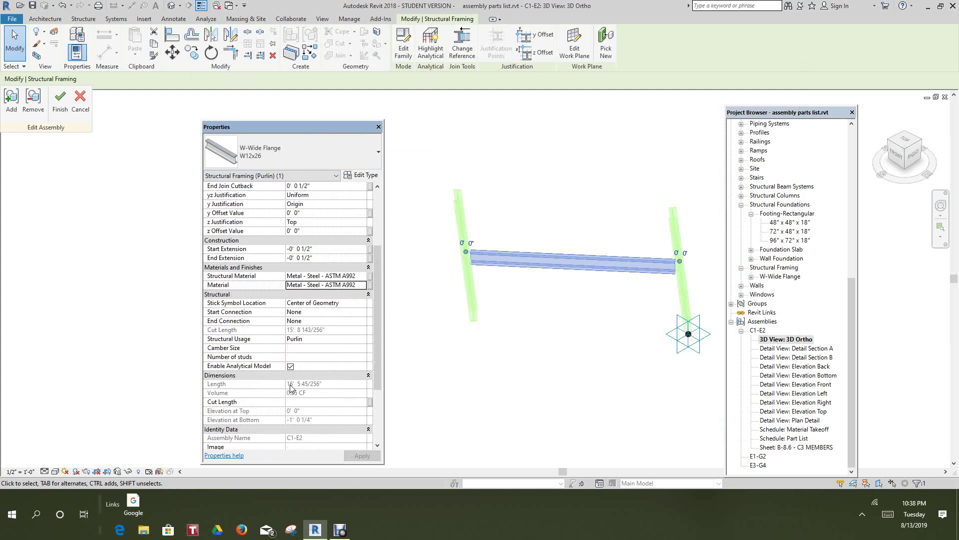
click(297, 403)
text(16 5)
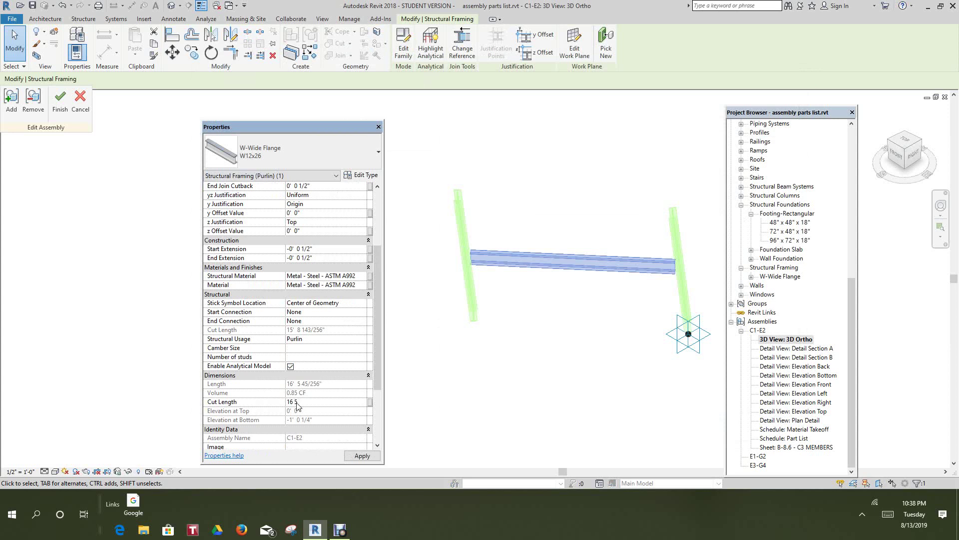
text(45/256)
click(363, 455)
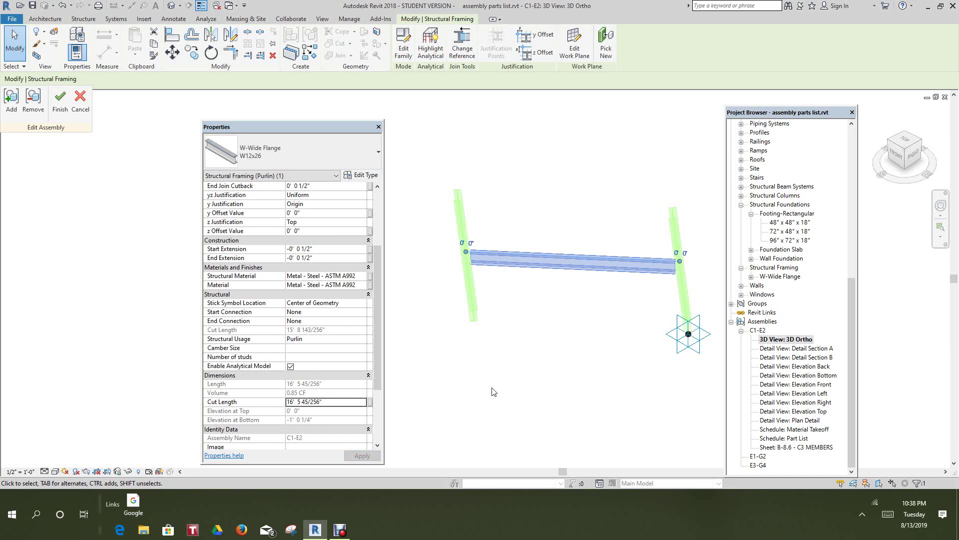
scroll(532, 294, down, 2)
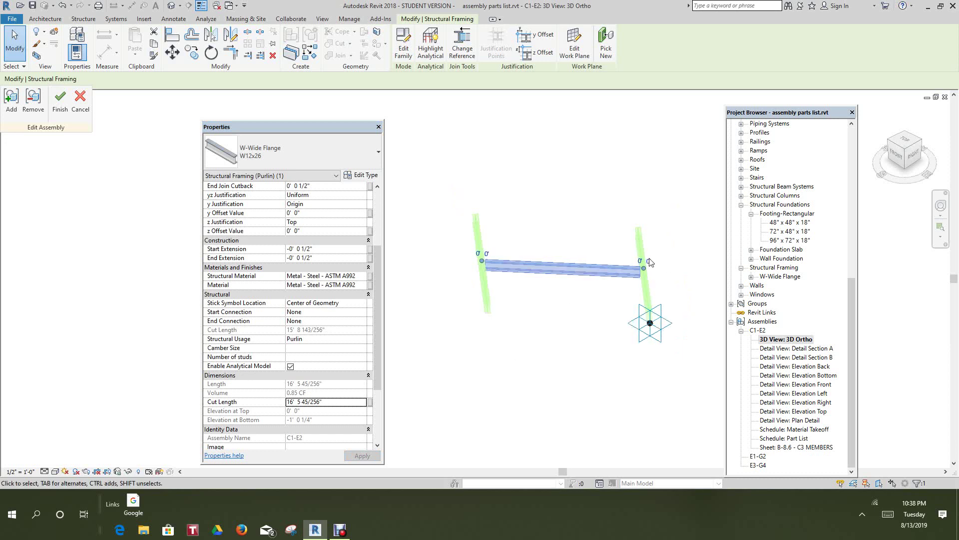
key(Escape)
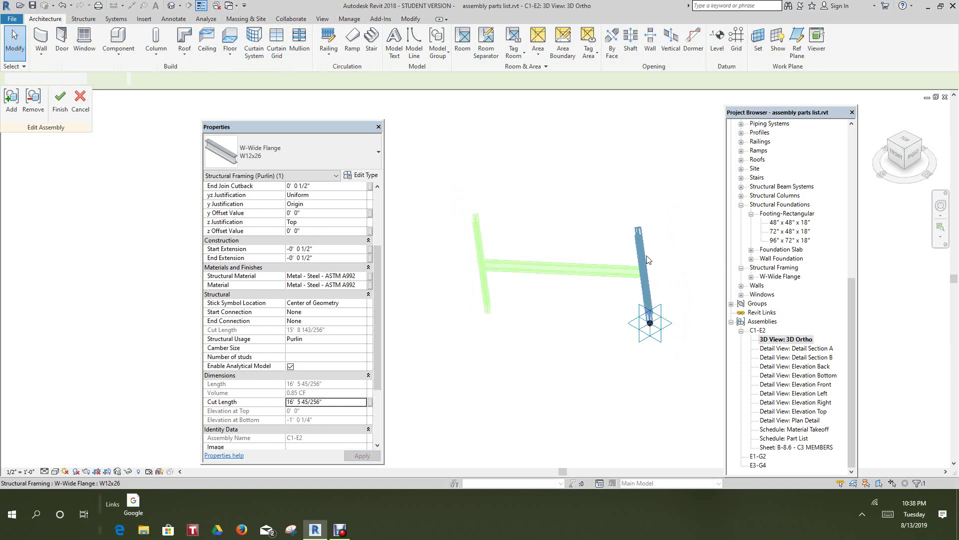
- Select the right-hand vertical beam C2C and set its material to Metal - Steel - ASTM A992
click(648, 259)
middle_drag(660, 263, 566, 293)
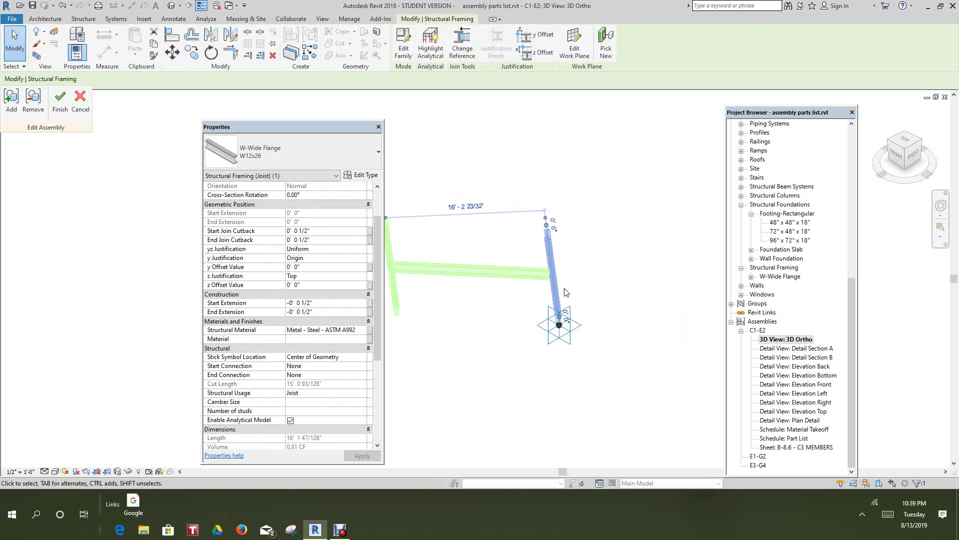
click(364, 341)
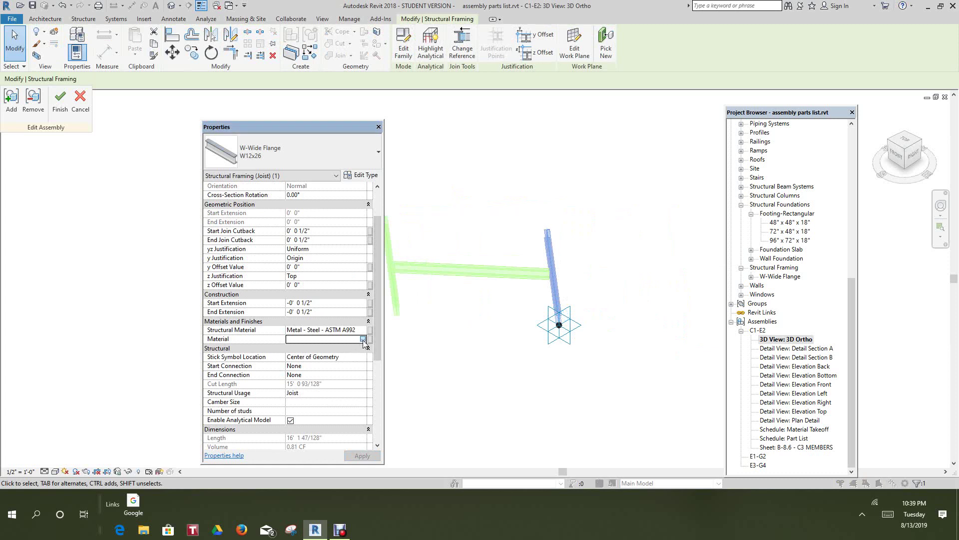
click(364, 340)
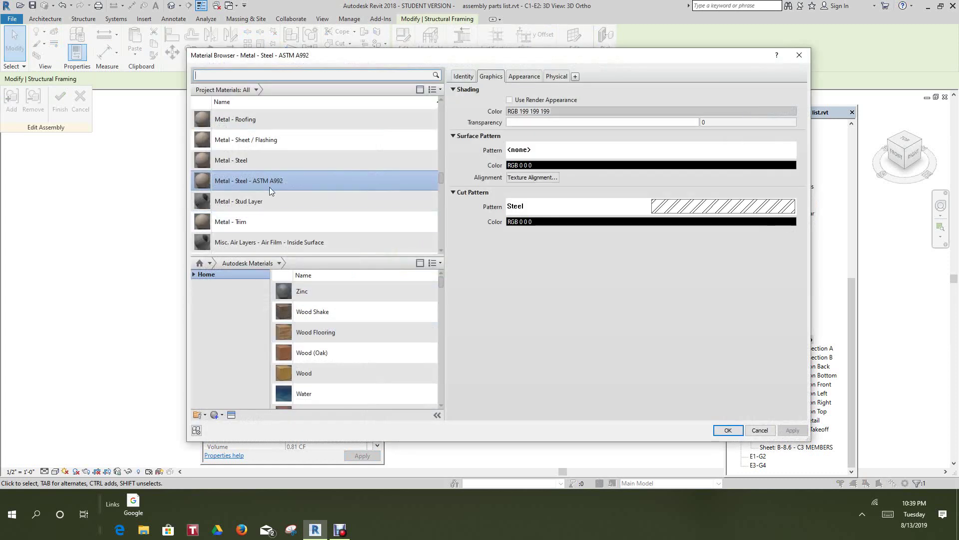
click(728, 430)
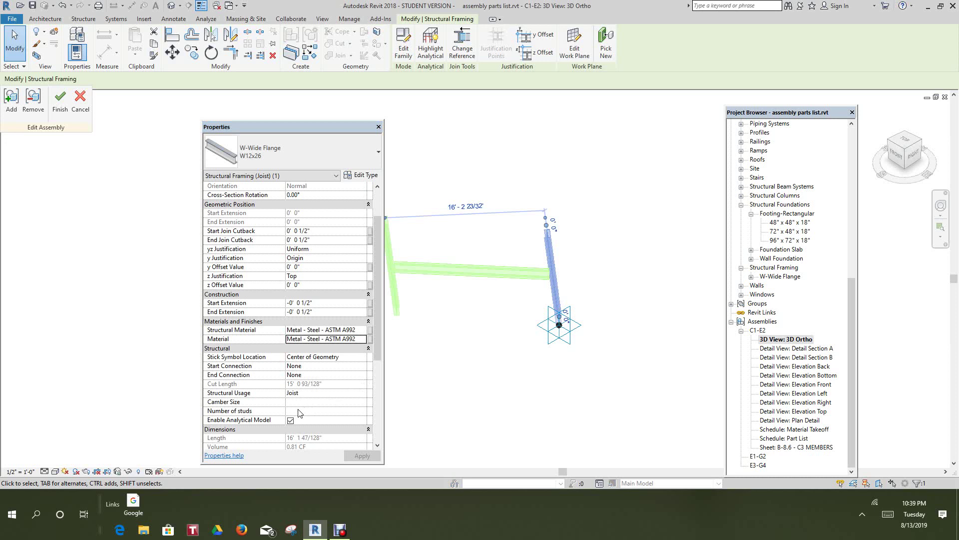
- Enter 16' 1 47/128" as beam C2C's Cut Length
scroll(322, 444, down, 2)
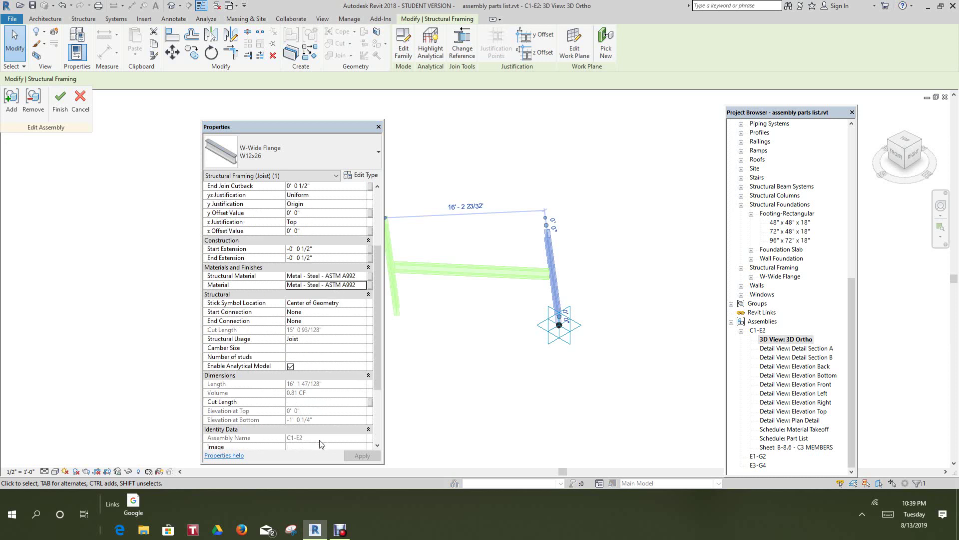
click(293, 403)
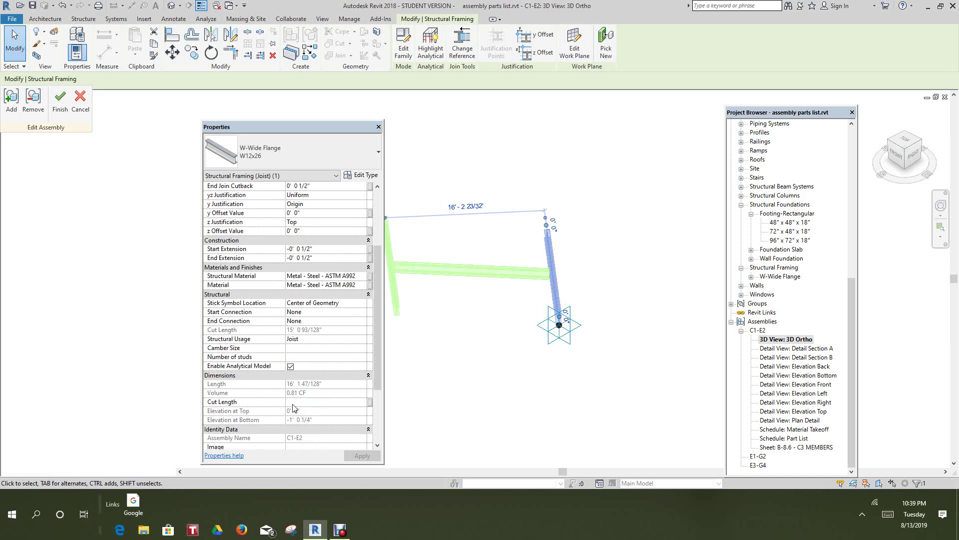
text(16)
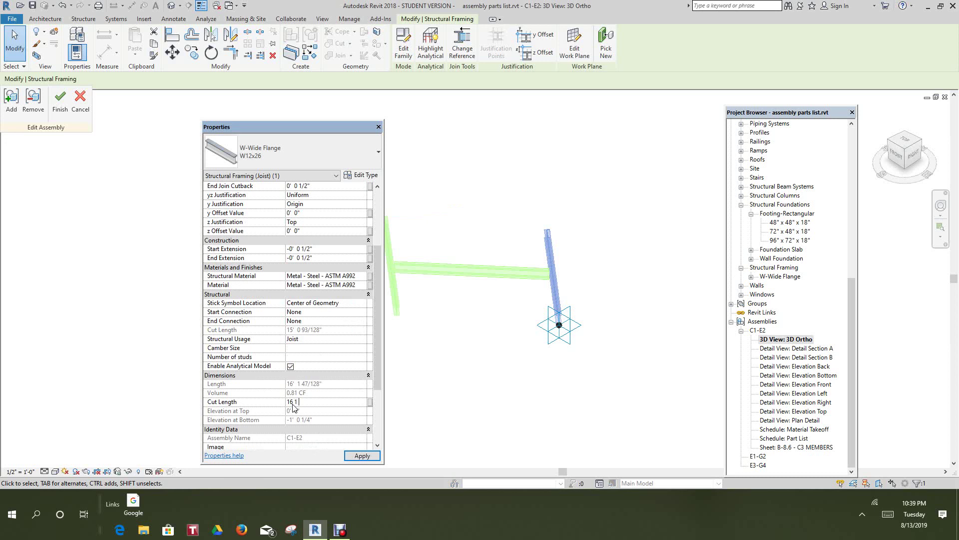
text(1 47/128)
click(357, 459)
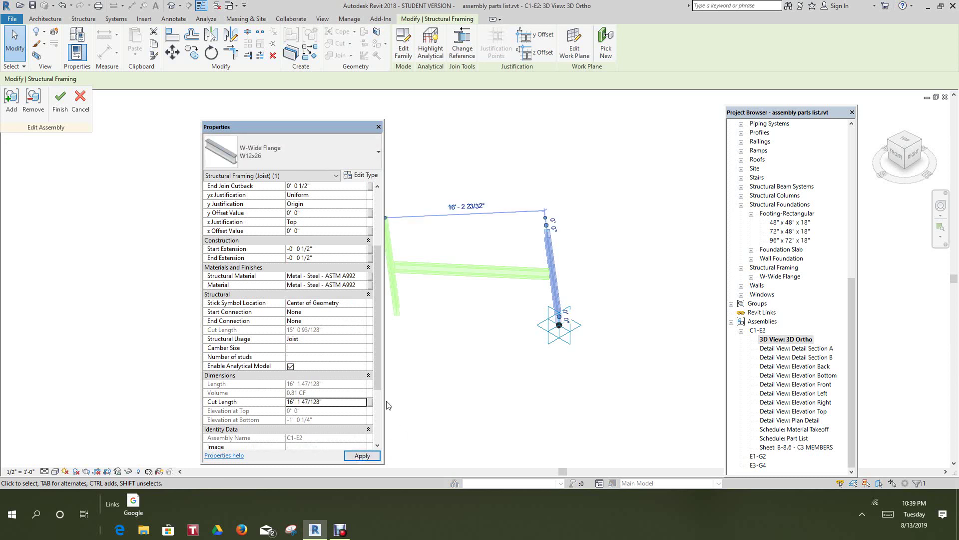
scroll(379, 386, down, 2)
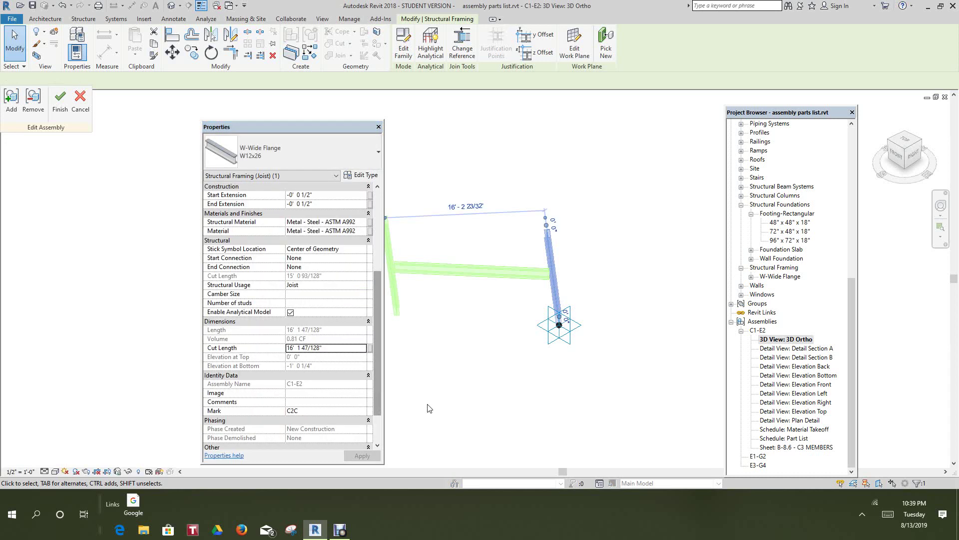
- Deselect the beam, orbit the view, and finish editing assembly C1-E2
click(469, 400)
shift+middle_drag(465, 389, 529, 372)
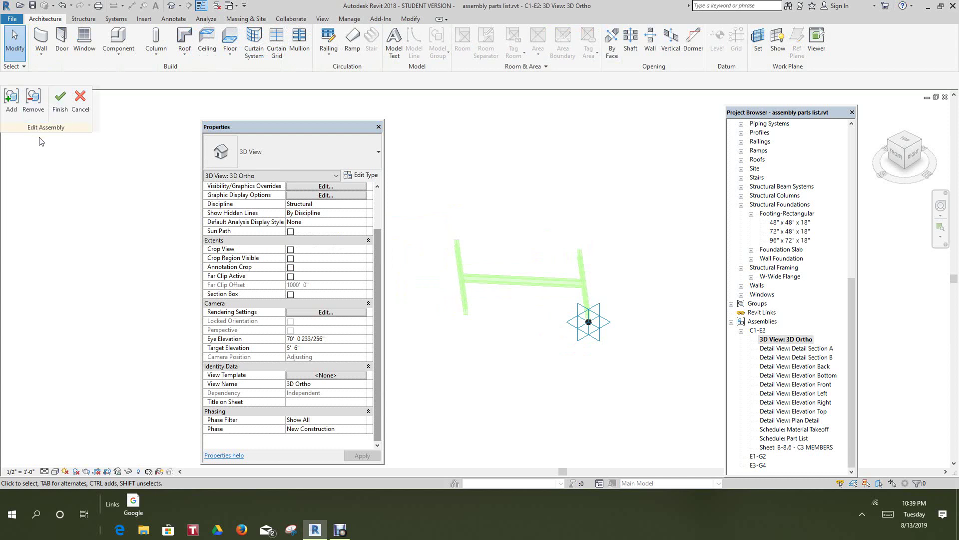
click(60, 100)
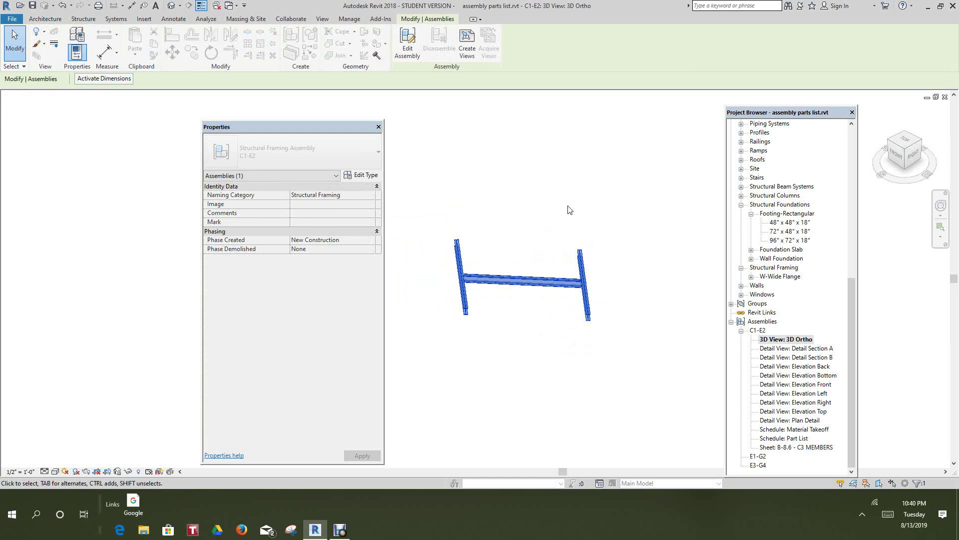
double_click(772, 439)
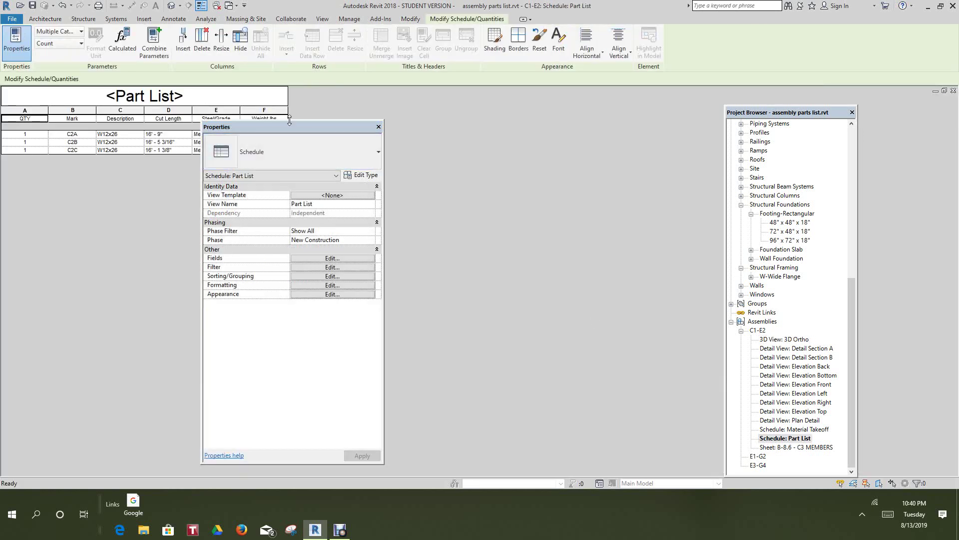
drag(290, 124, 434, 113)
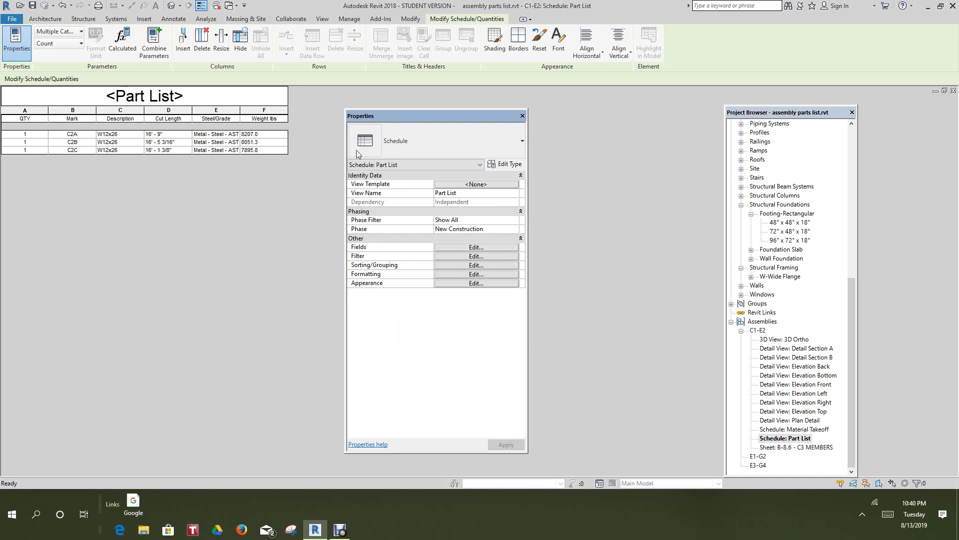
click(954, 93)
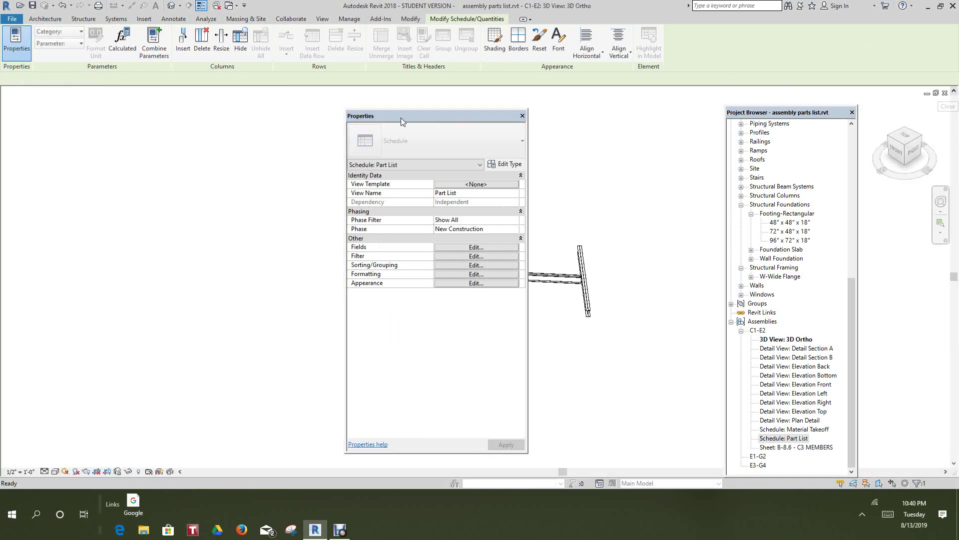
- Move the Properties palette aside and deselect the assembly so the 3D Ortho view's properties show
drag(415, 118, 140, 134)
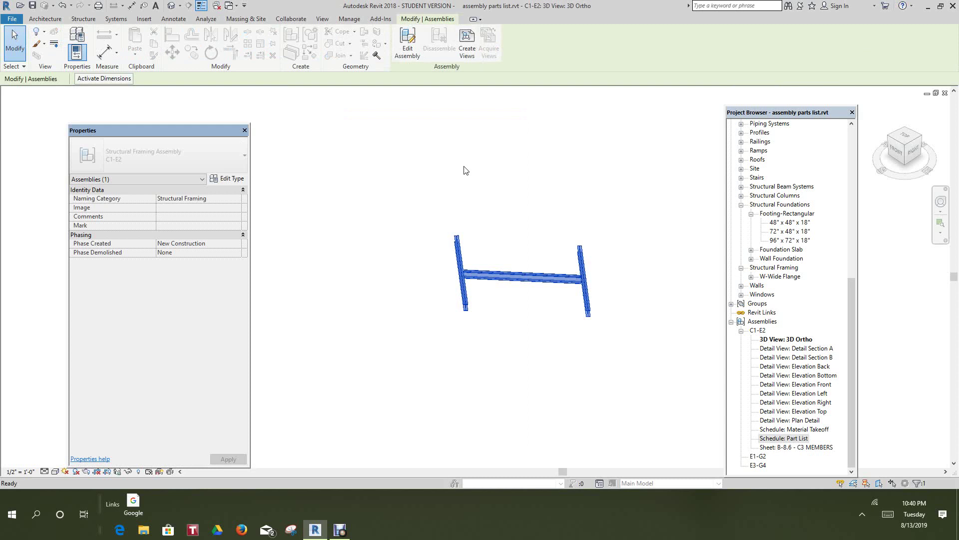
click(446, 186)
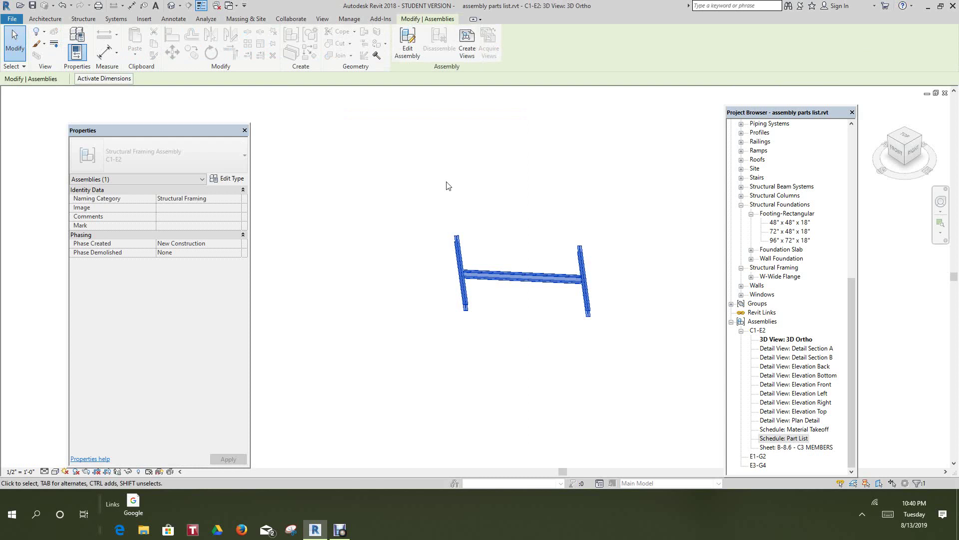
scroll(434, 160, down, 1)
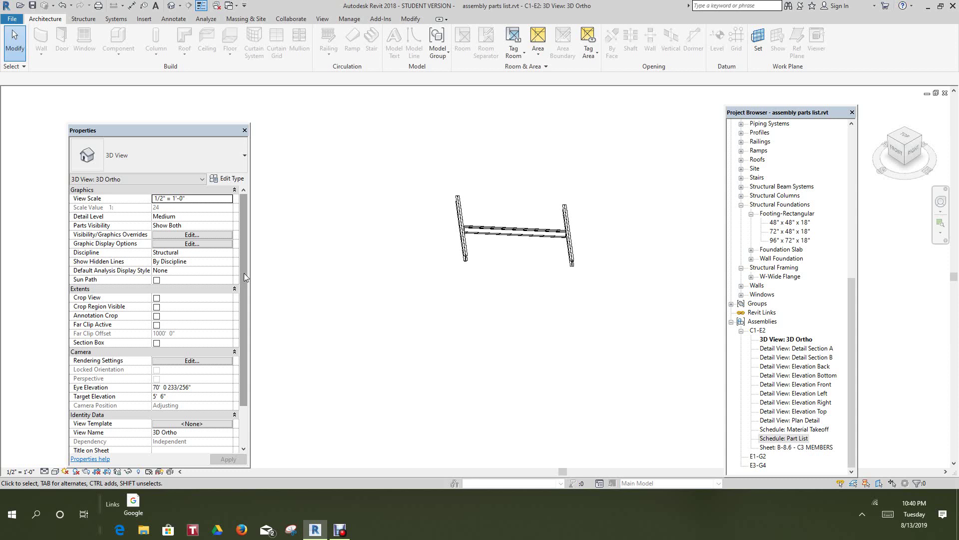
scroll(244, 273, down, 3)
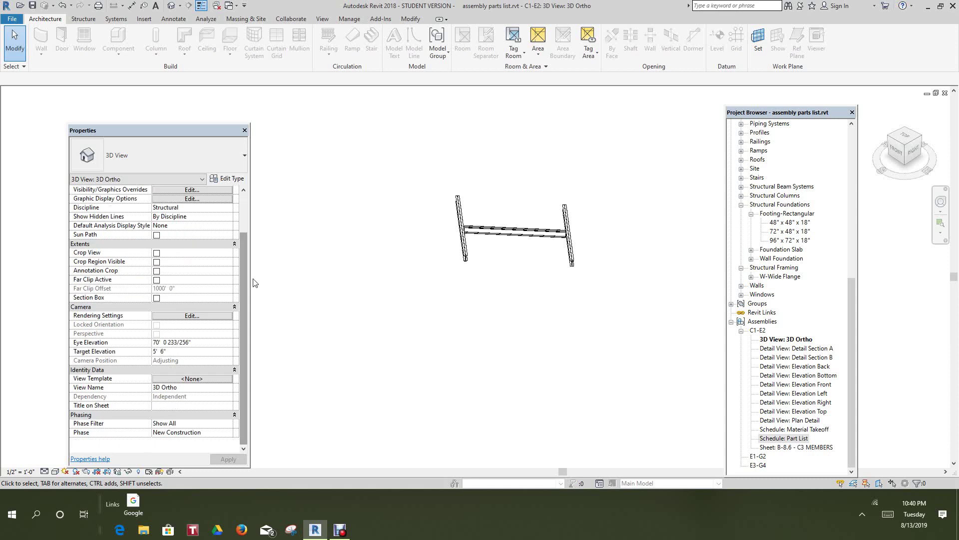
- Replace the View Name '3D Ortho' with 'C2 Members' in Properties
click(175, 388)
drag(178, 388, 153, 389)
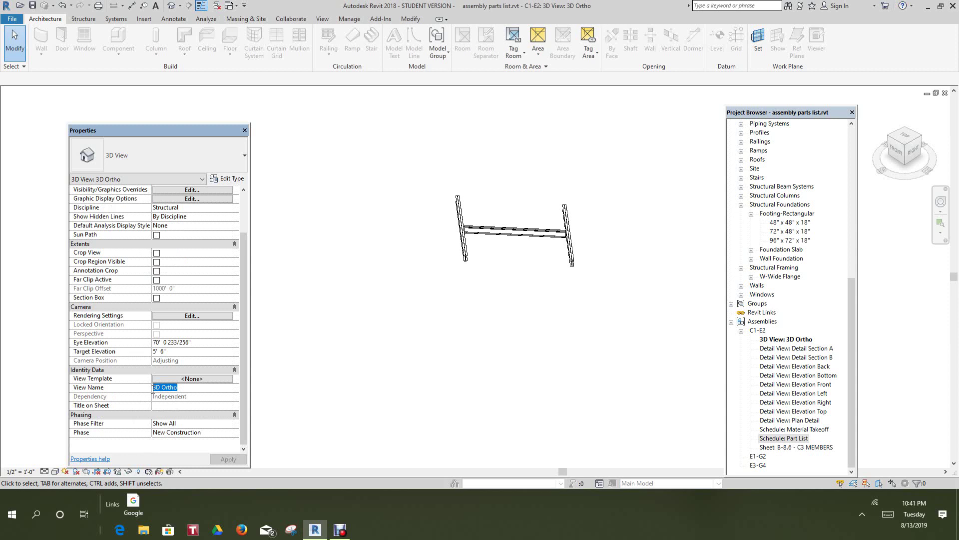
text(C2)
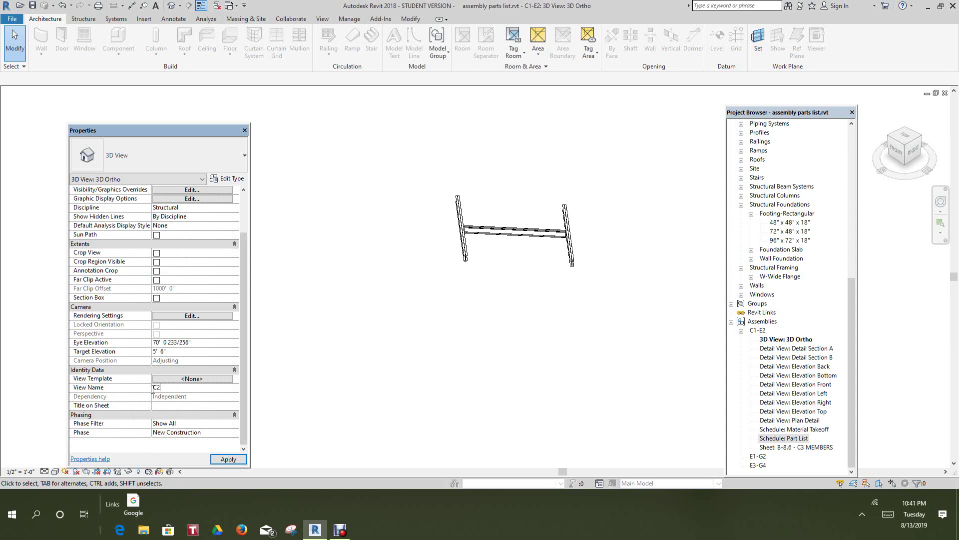
text( Members)
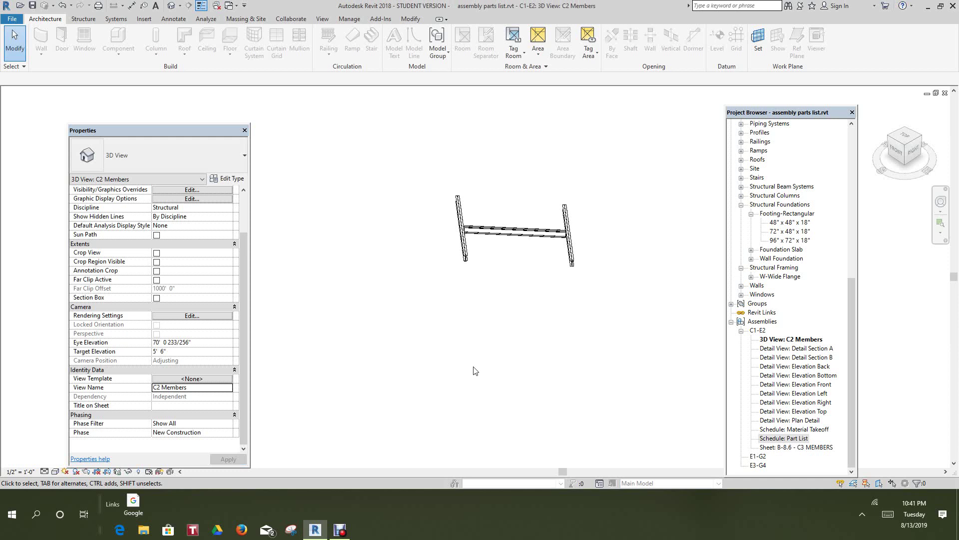
scroll(473, 368, down, 2)
middle_drag(474, 373, 482, 353)
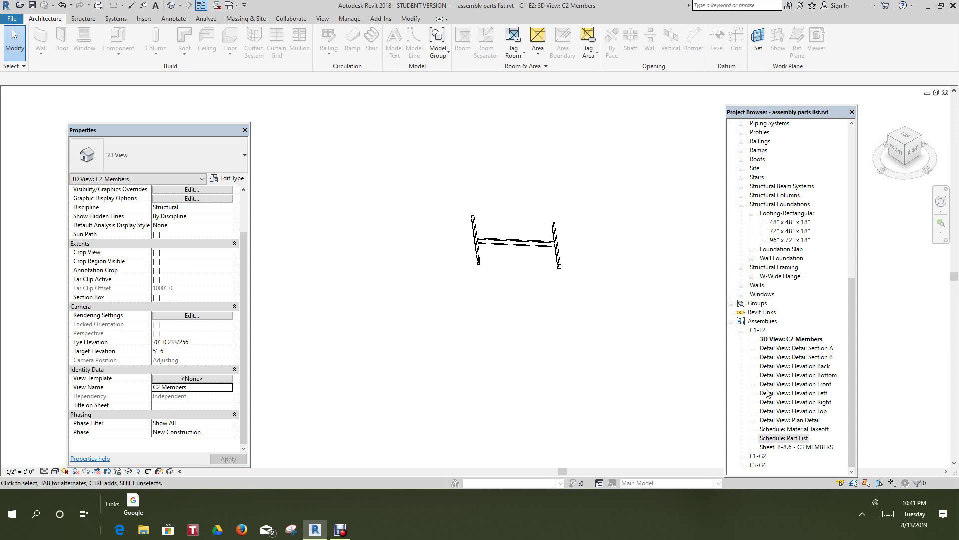
- Create an assembly sheet for C1-E2 with no view types, 3/4" = 1'-0" scale, B 11 x 17 Horizontal
click(760, 331)
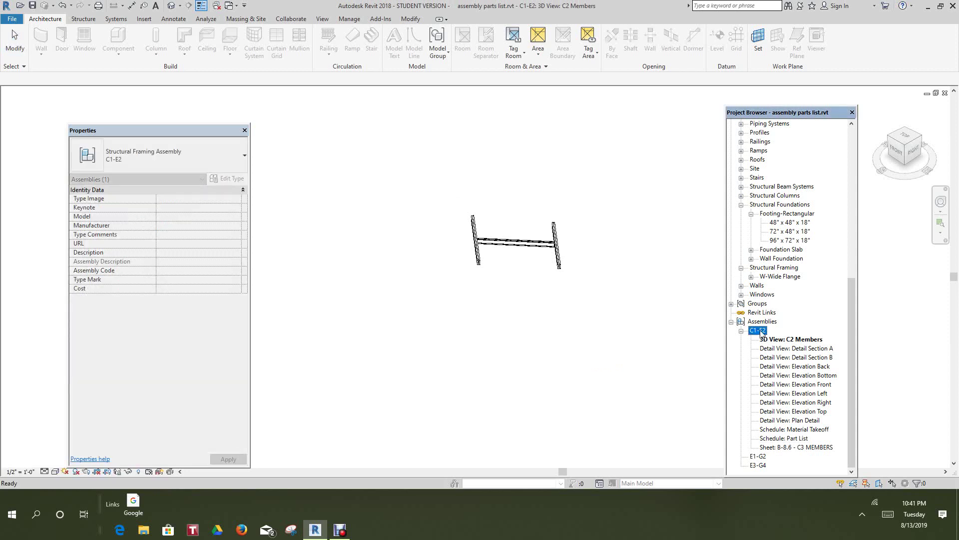
right_click(761, 334)
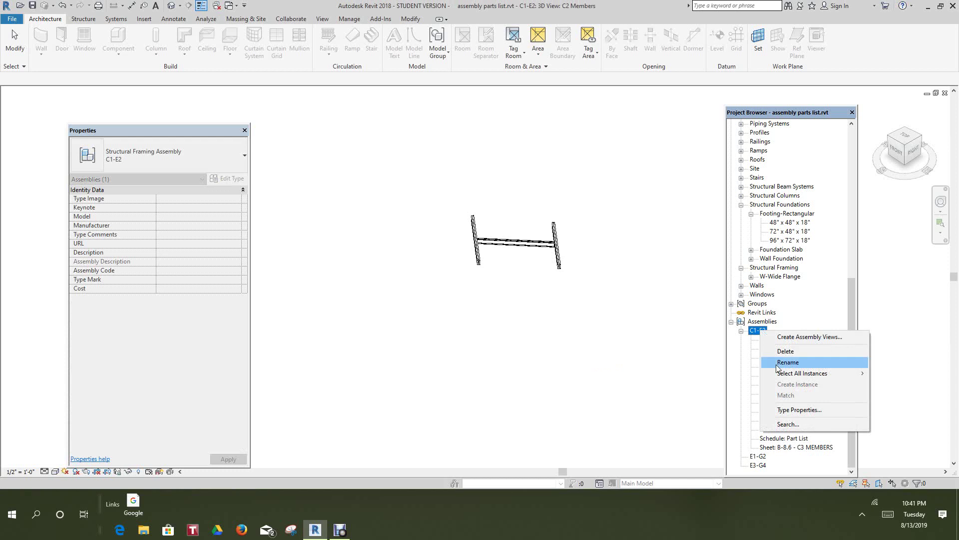
click(803, 336)
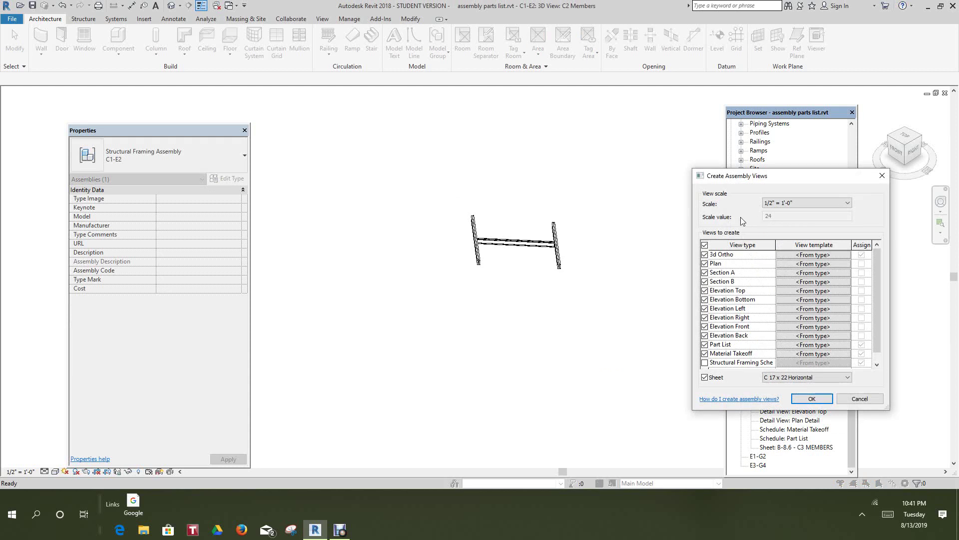
click(705, 245)
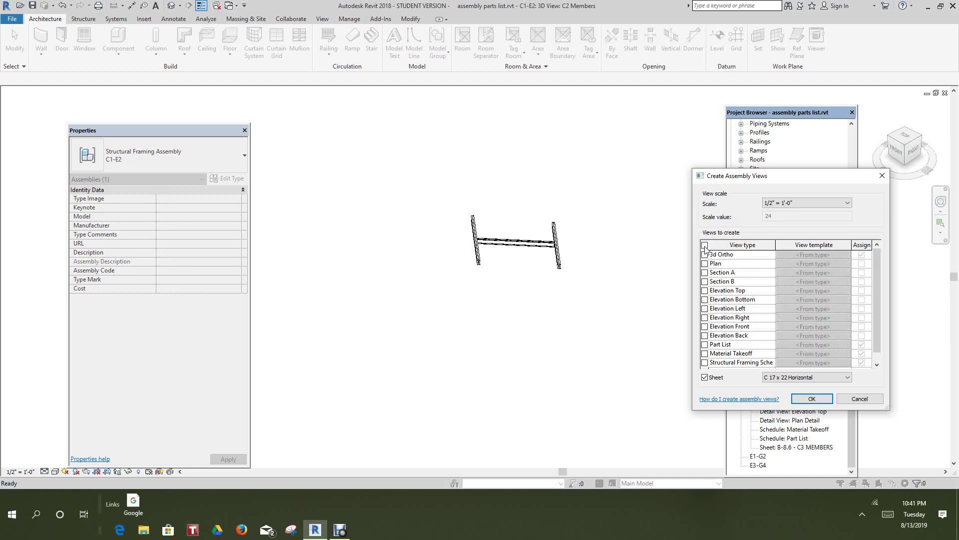
click(847, 203)
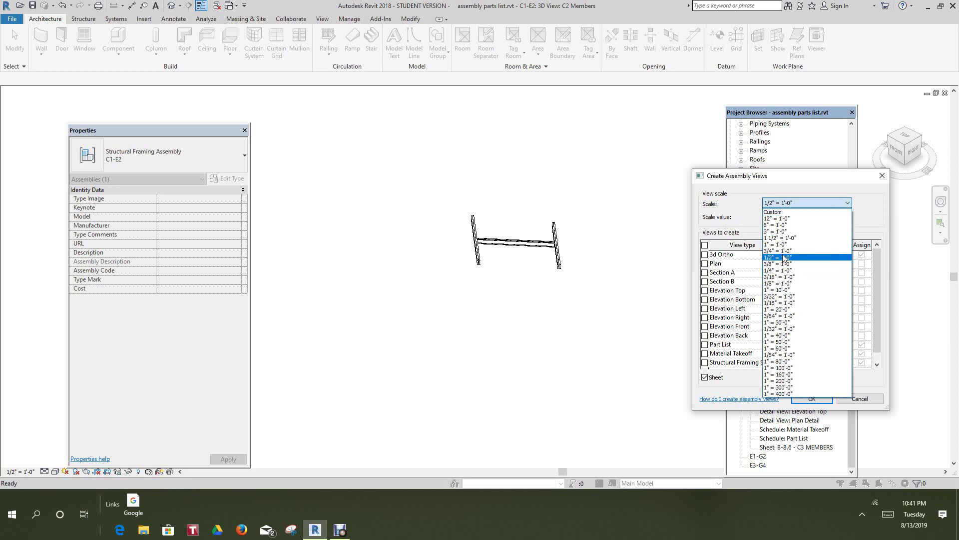
click(783, 251)
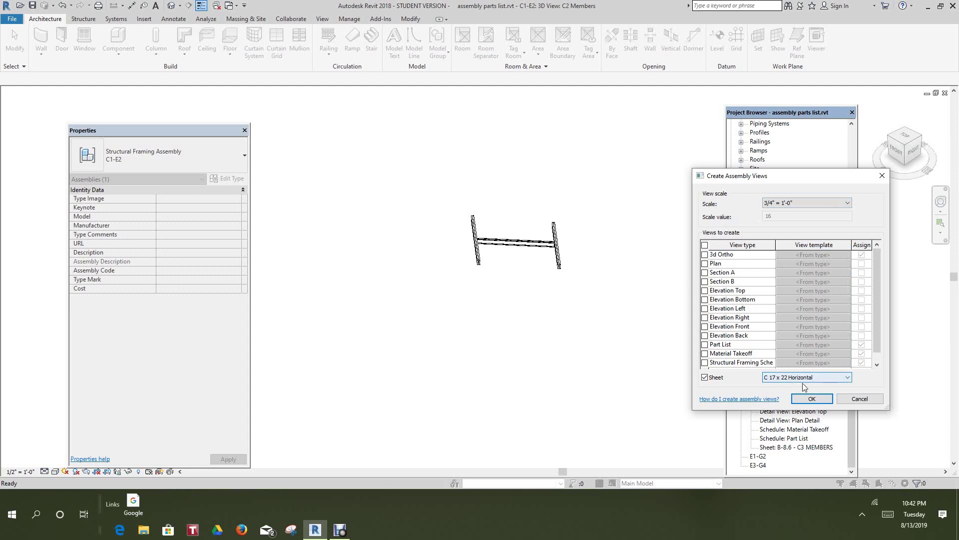
click(847, 382)
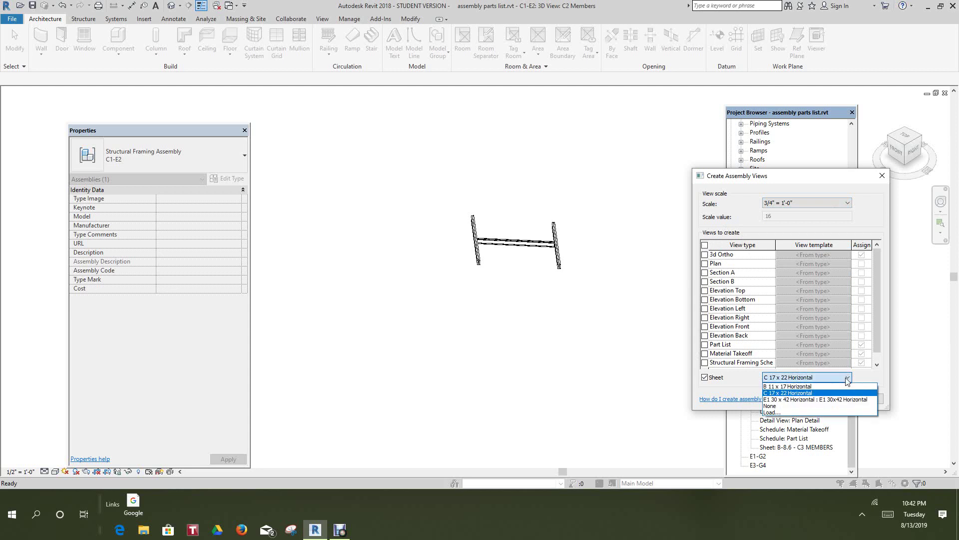
click(801, 386)
click(811, 398)
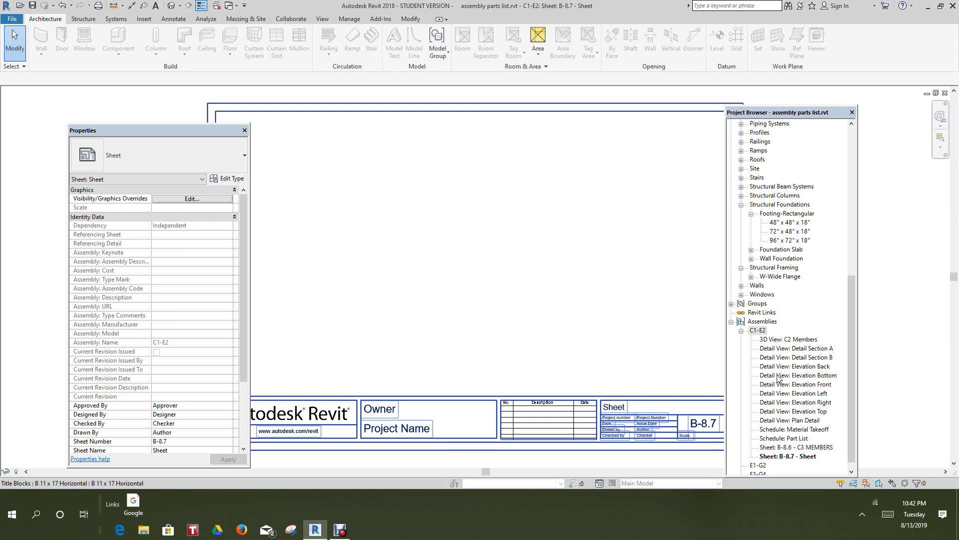
click(802, 340)
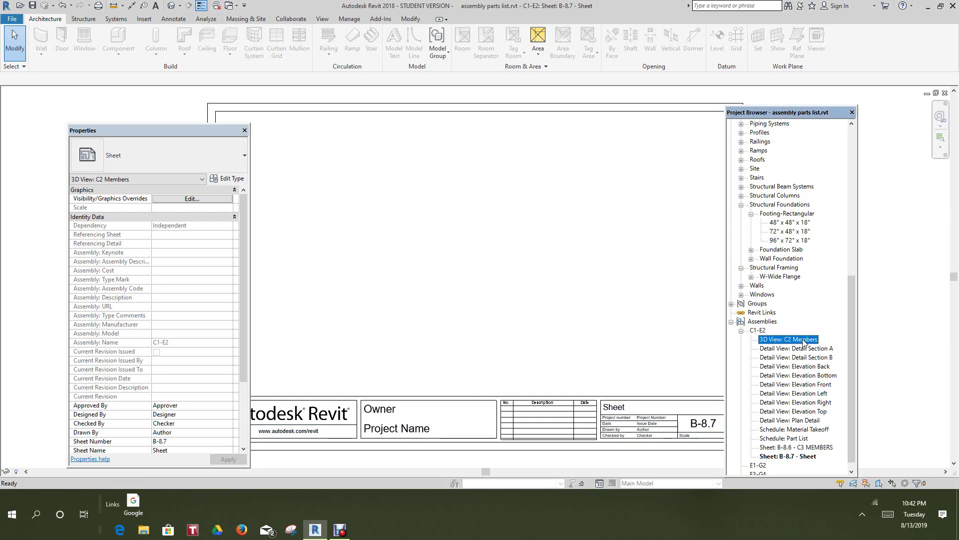
drag(565, 306, 564, 305)
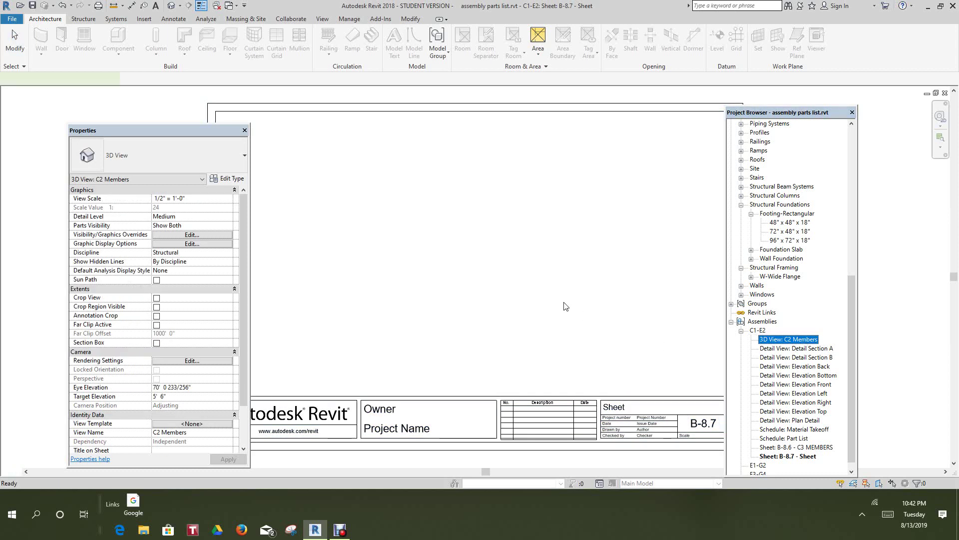
scroll(492, 262, down, 1)
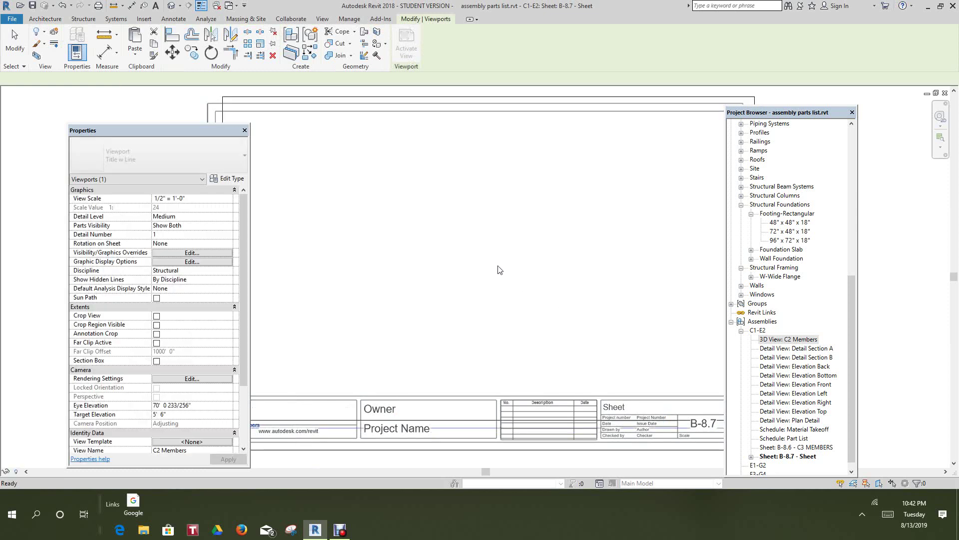
click(499, 270)
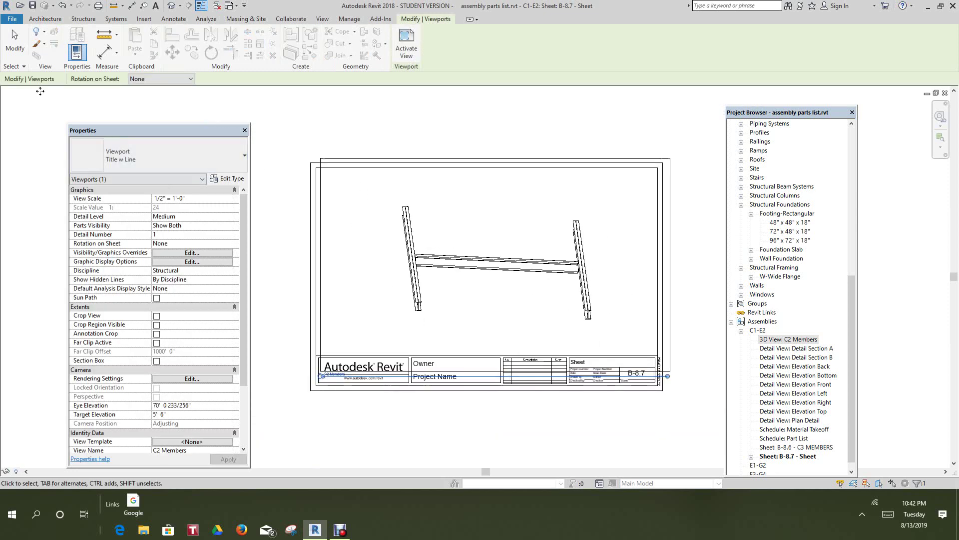
click(61, 6)
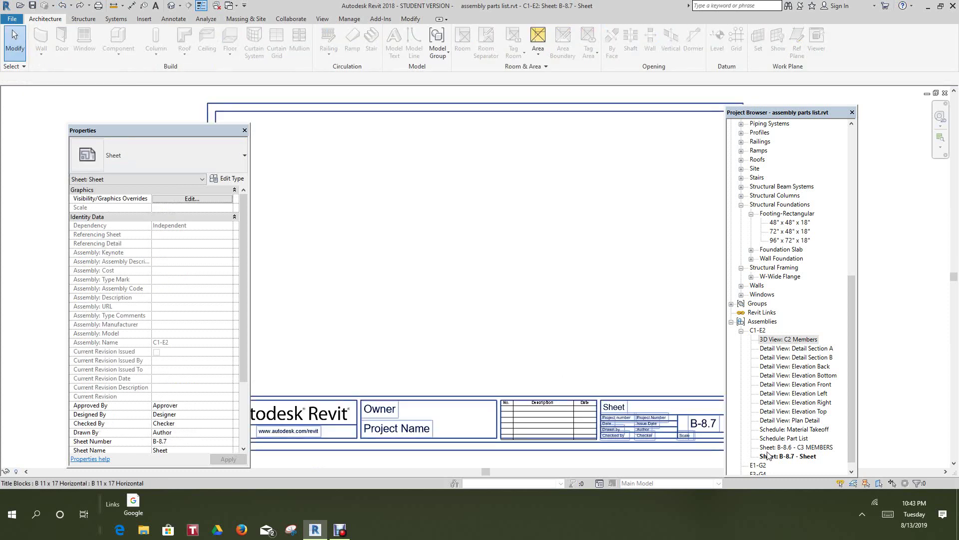
scroll(768, 456, down, 1)
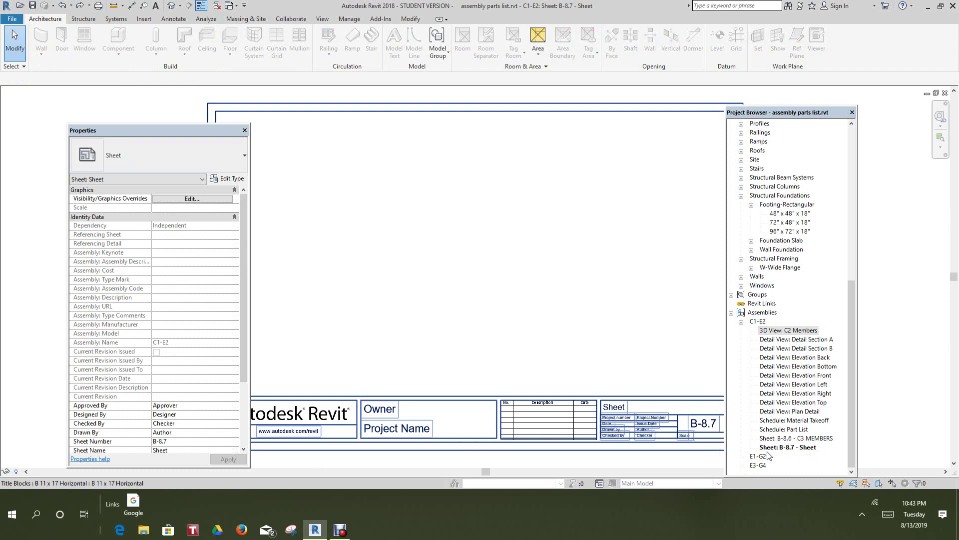
- Drag the C1-E2 Plan Detail view from the Project Browser onto the sheet and place its viewport
click(794, 411)
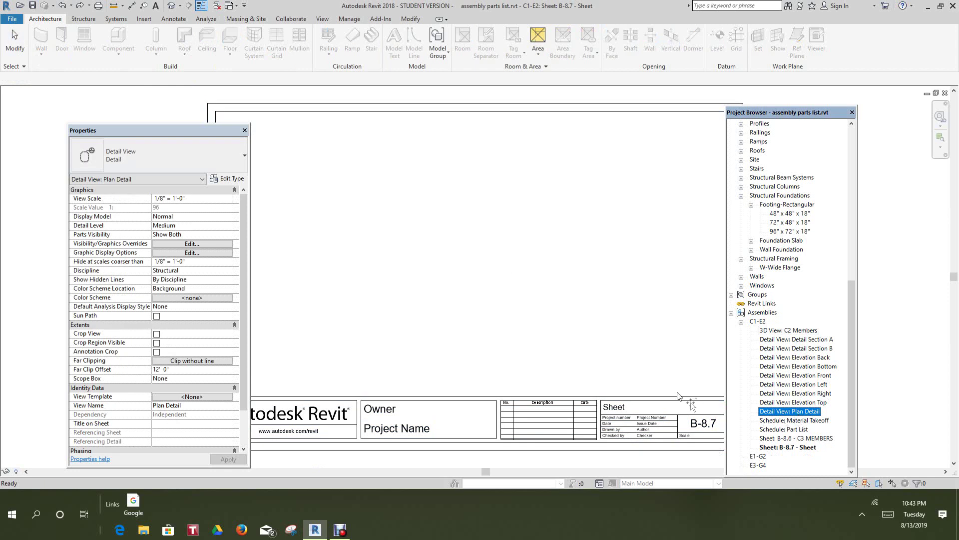
drag(385, 203, 385, 203)
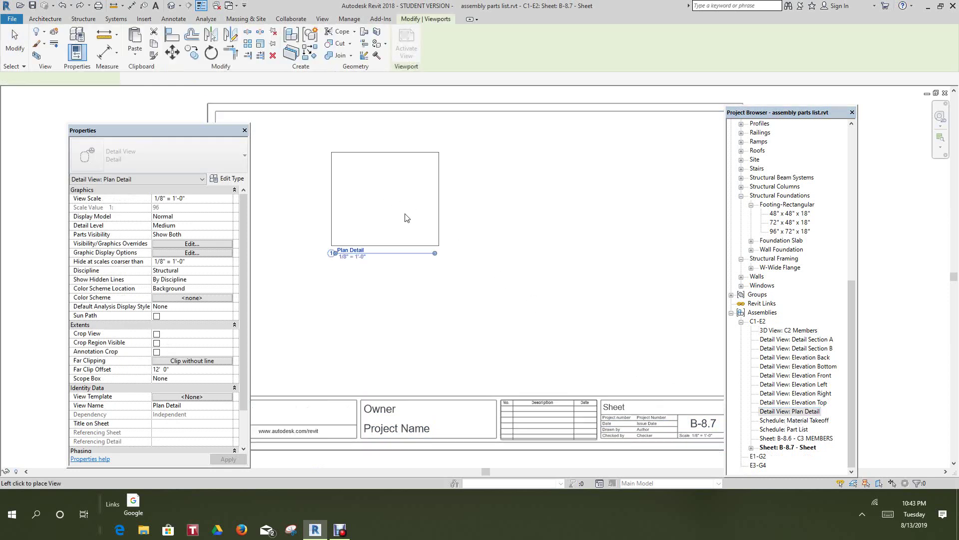
click(350, 229)
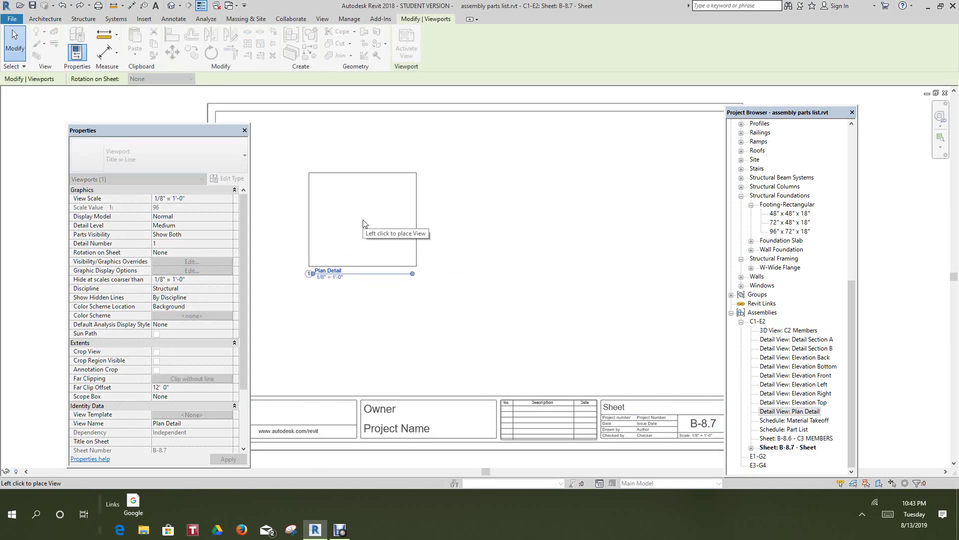
click(361, 223)
scroll(326, 298, up, 3)
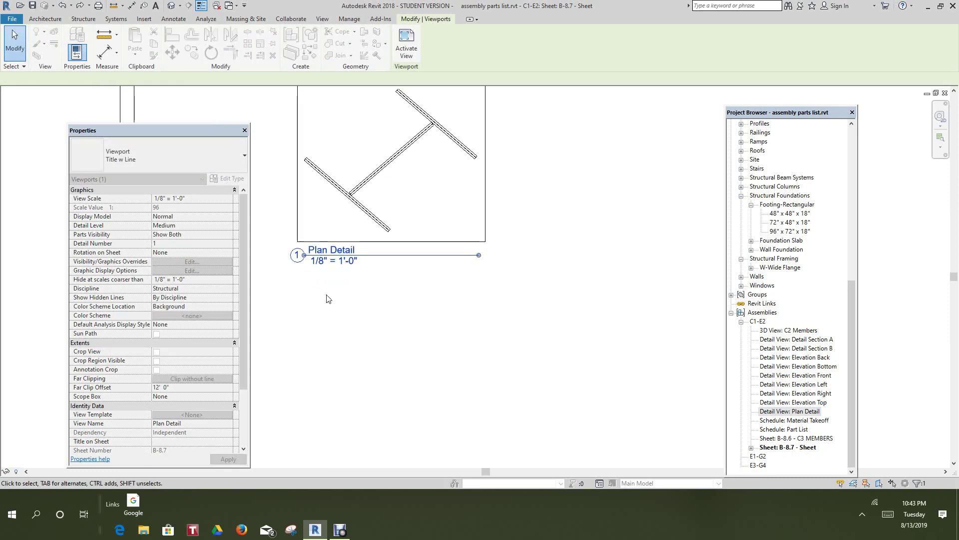
scroll(345, 306, down, 3)
scroll(374, 328, up, 3)
middle_drag(374, 328, 379, 321)
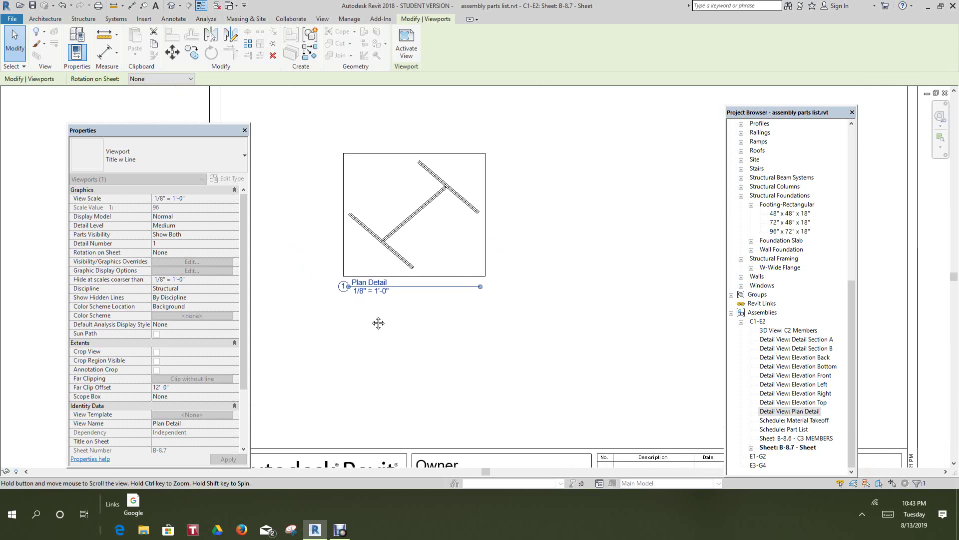
scroll(580, 290, down, 2)
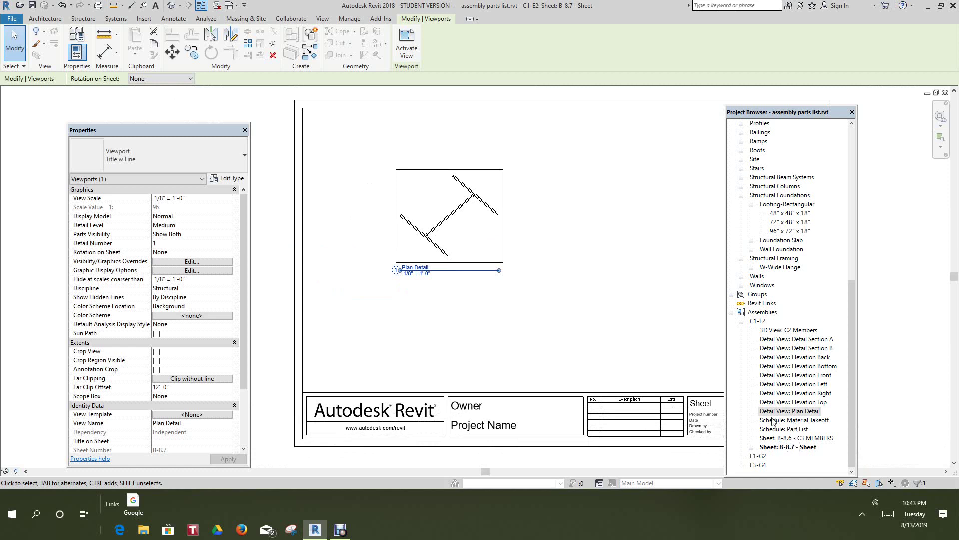
click(498, 331)
scroll(498, 331, down, 1)
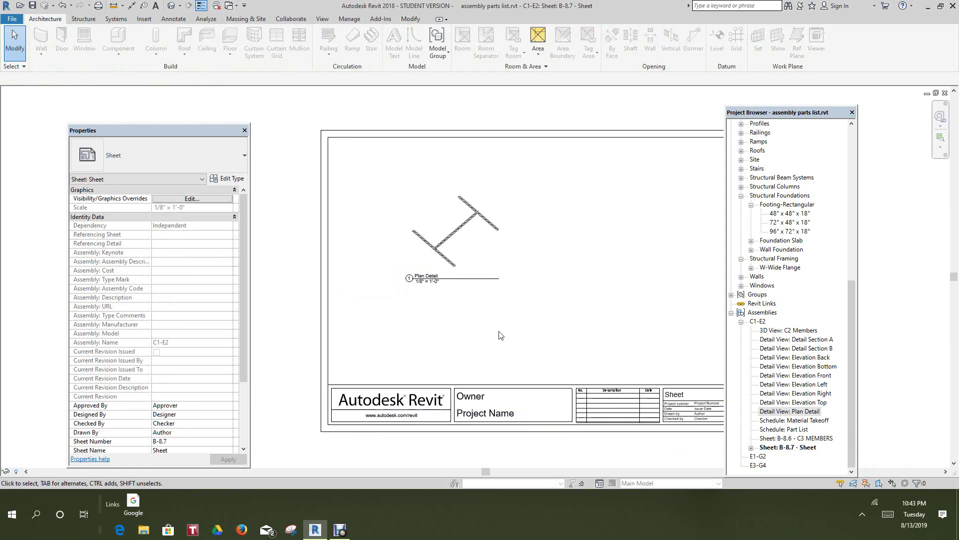
- Place the Part List schedule onto sheet B-8.7
click(760, 429)
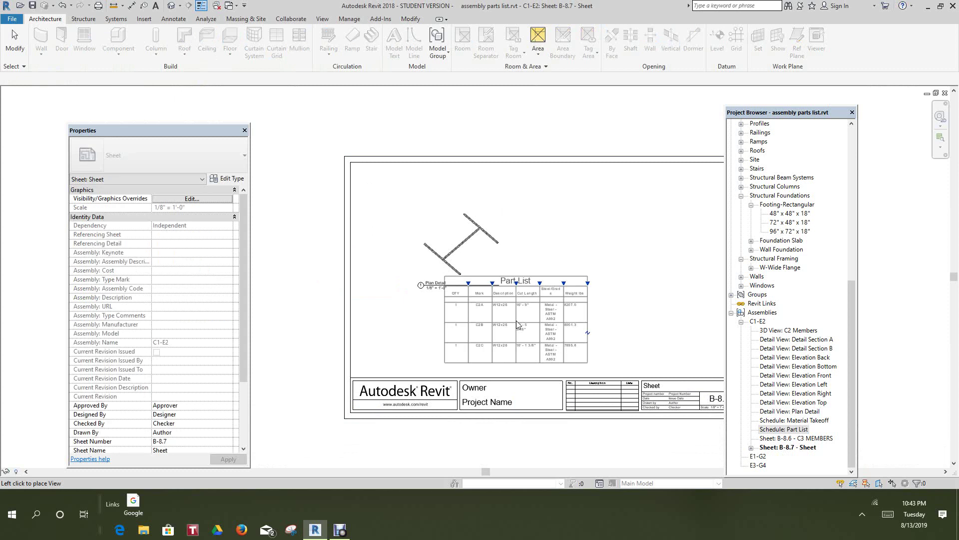
click(599, 240)
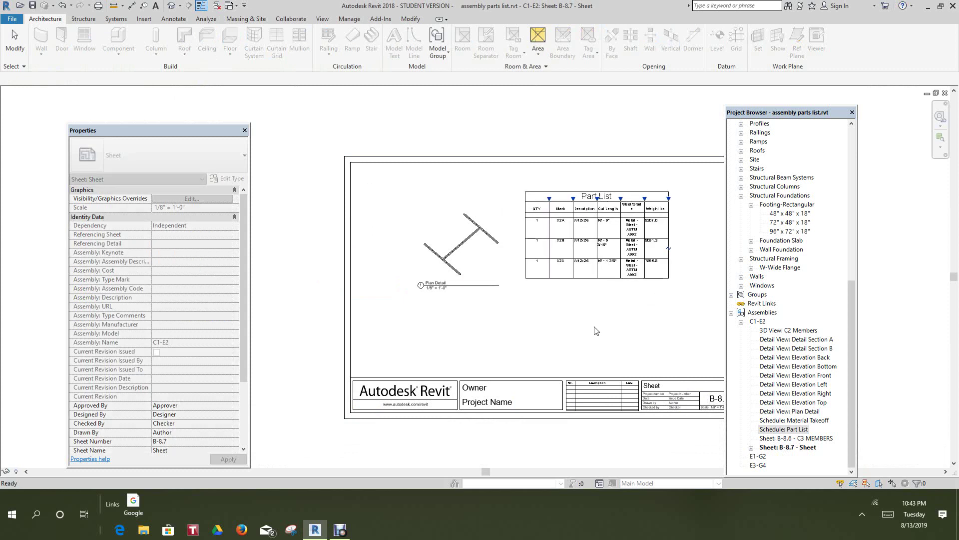
scroll(557, 343, down, 2)
scroll(523, 345, up, 2)
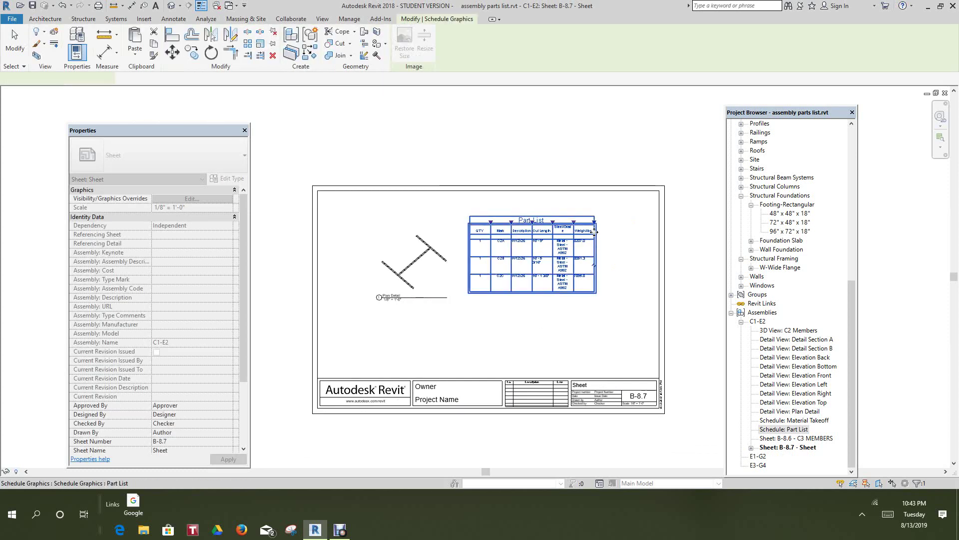
scroll(594, 231, up, 5)
- Widen the Part List's Weight lbs and Steel/Grade columns
drag(625, 199, 677, 198)
drag(540, 199, 601, 199)
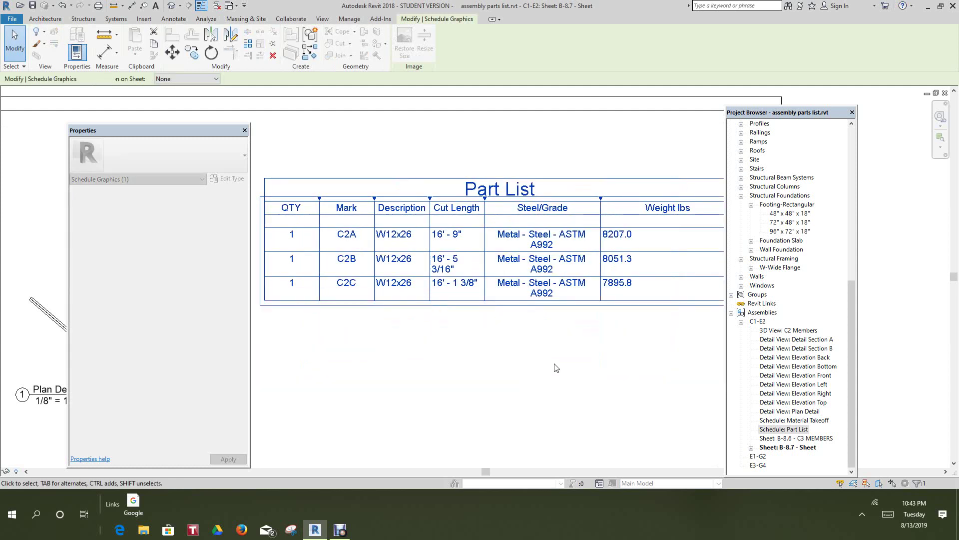
scroll(550, 366, down, 3)
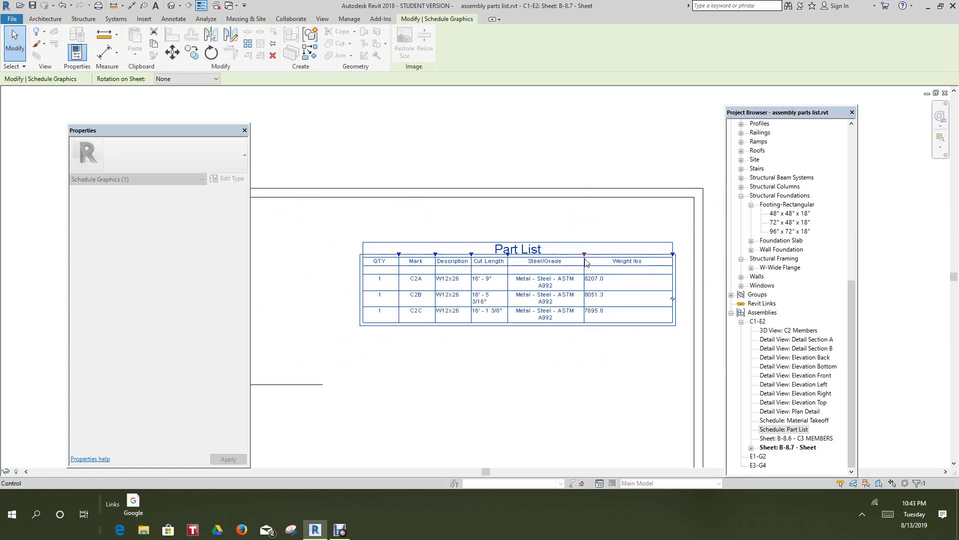
drag(586, 256, 600, 256)
click(577, 356)
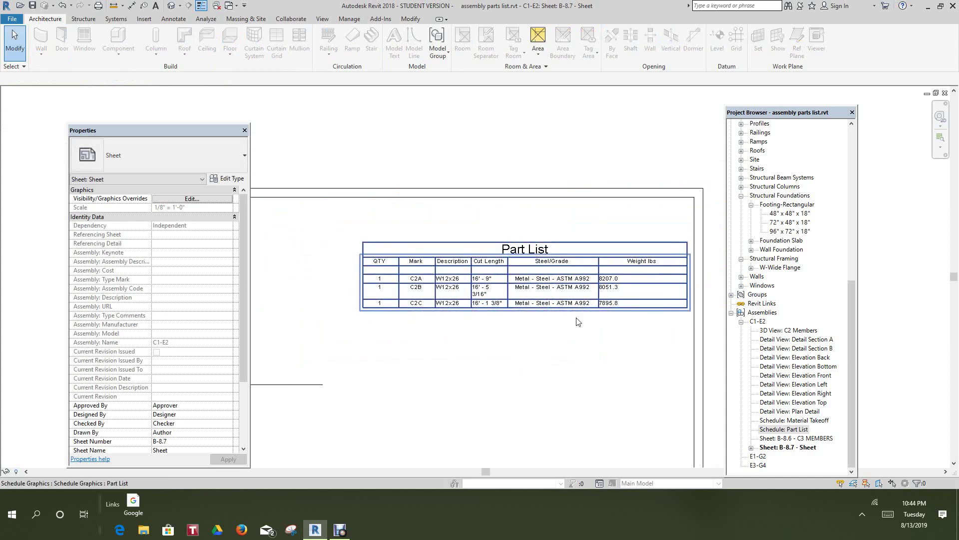
- Reposition the Part List schedule on the sheet
scroll(509, 321, up, 2)
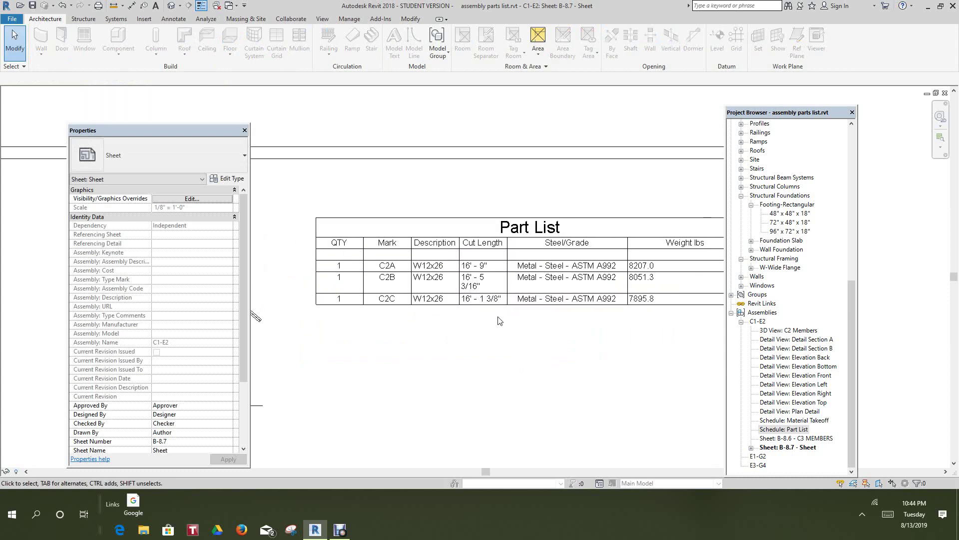
scroll(452, 327, up, 2)
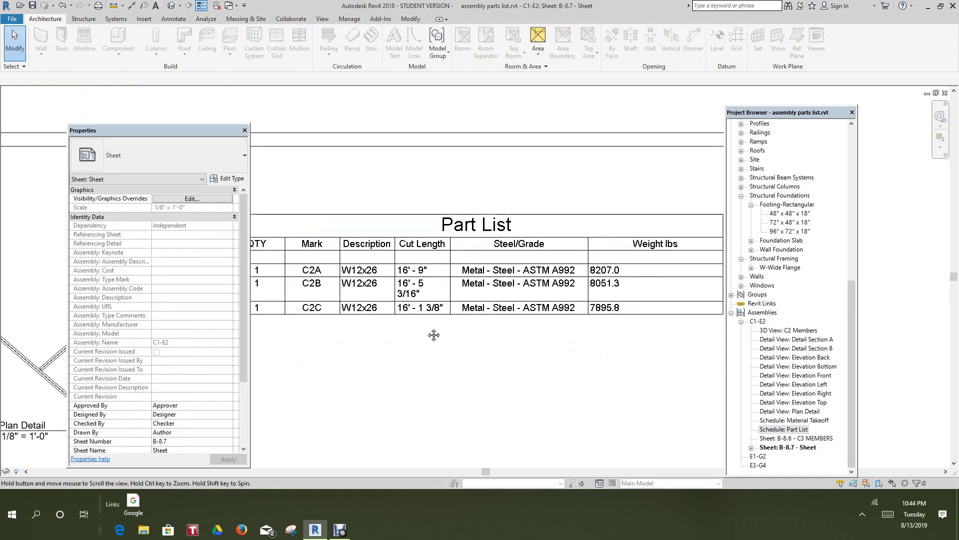
scroll(452, 327, down, 2)
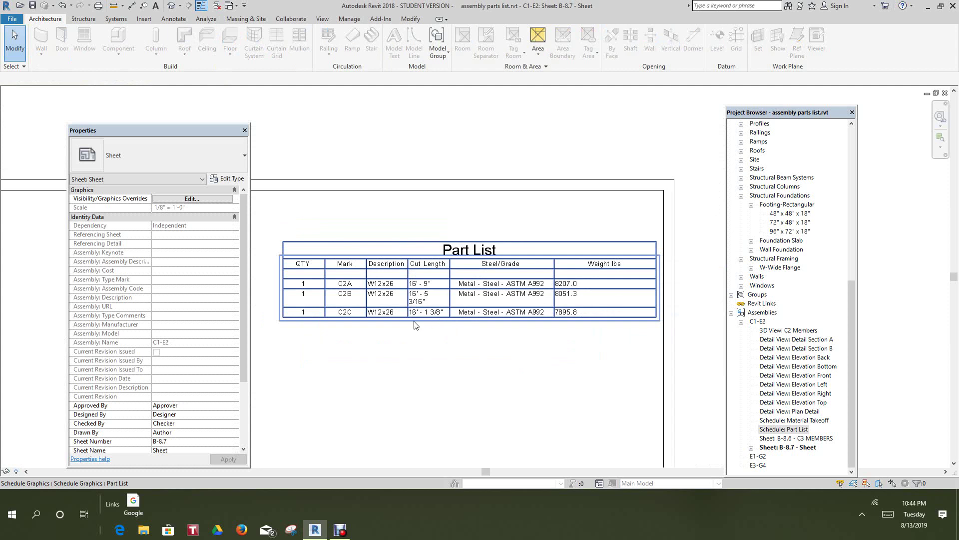
scroll(425, 313, up, 1)
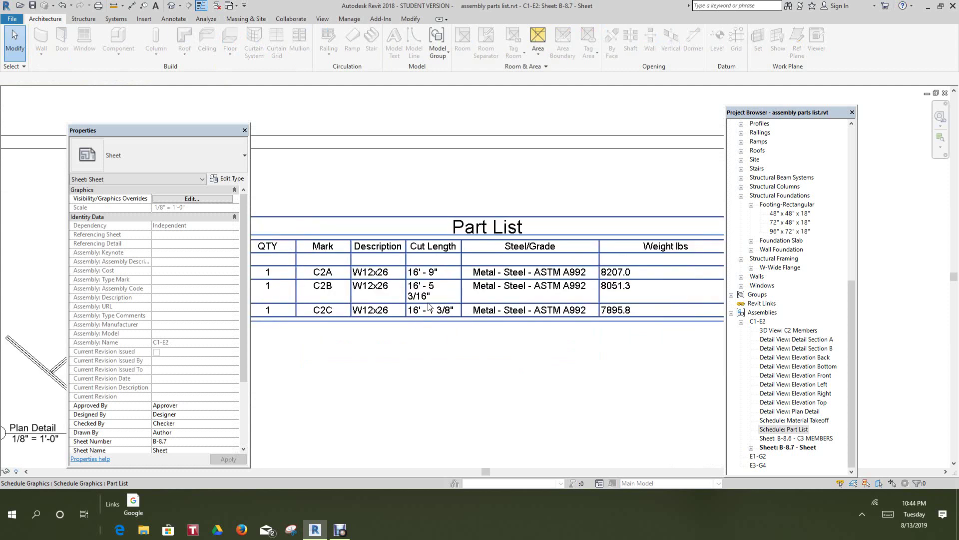
click(463, 259)
drag(463, 258, 487, 246)
click(467, 344)
- Move the Plan Detail viewport toward the upper left of the sheet
scroll(474, 340, down, 2)
middle_drag(484, 334, 580, 284)
scroll(475, 325, down, 3)
drag(403, 313, 371, 285)
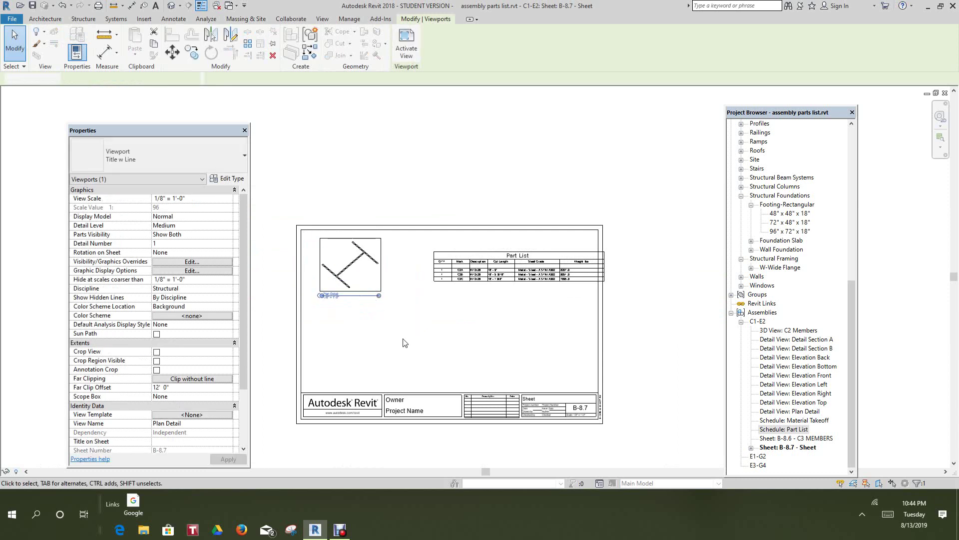
- Slide the Part List left beside the Plan Detail viewport and zoom out to the full sheet
click(403, 339)
scroll(482, 307, up, 3)
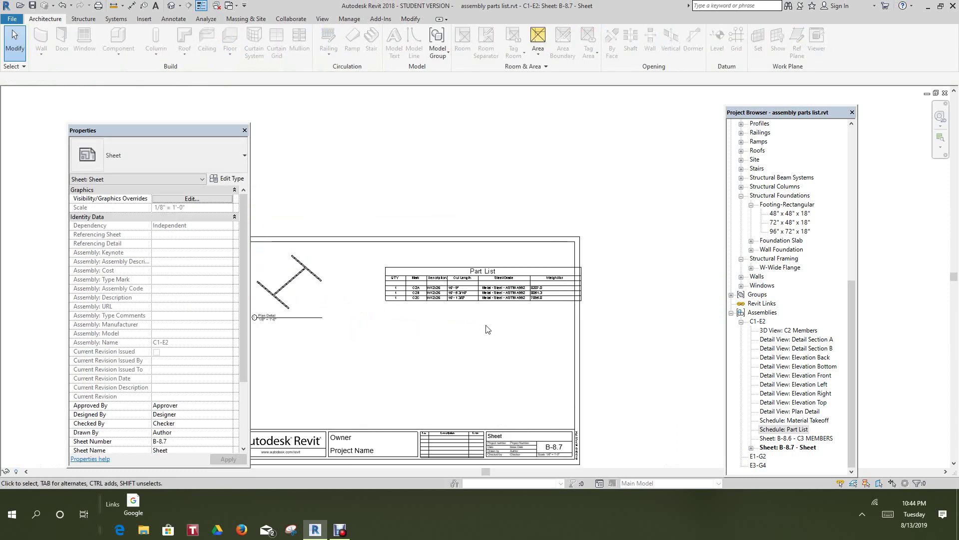
mouse_move(498, 305)
mouse_down()
mouse_move(472, 301)
mouse_move(479, 302)
mouse_up()
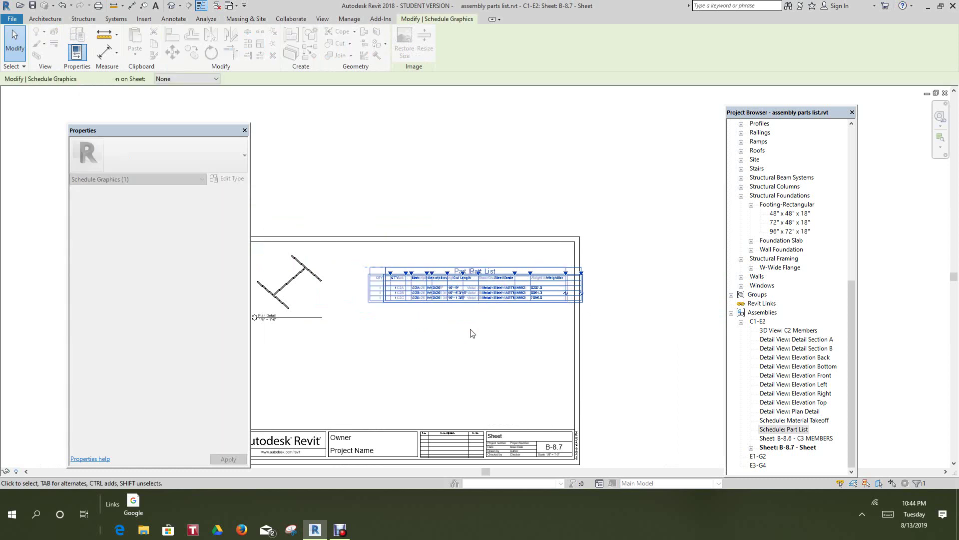
click(472, 333)
scroll(465, 335, down, 3)
scroll(462, 337, up, 5)
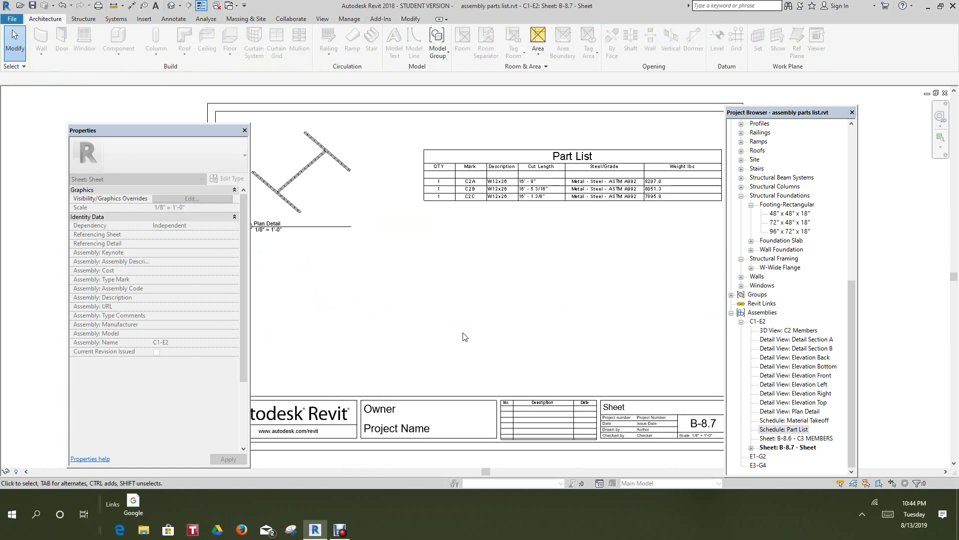
scroll(442, 268, down, 2)
middle_drag(454, 275, 462, 270)
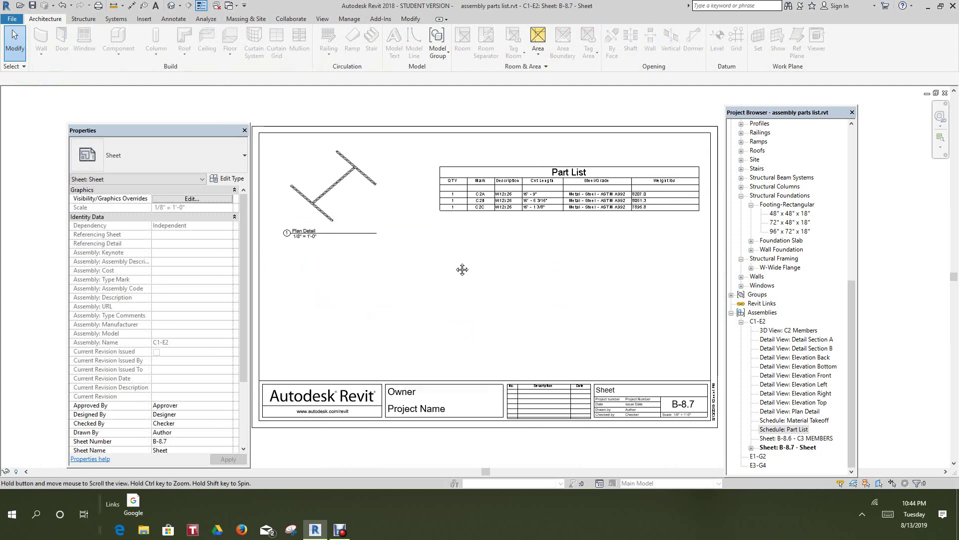
scroll(514, 179, up, 2)
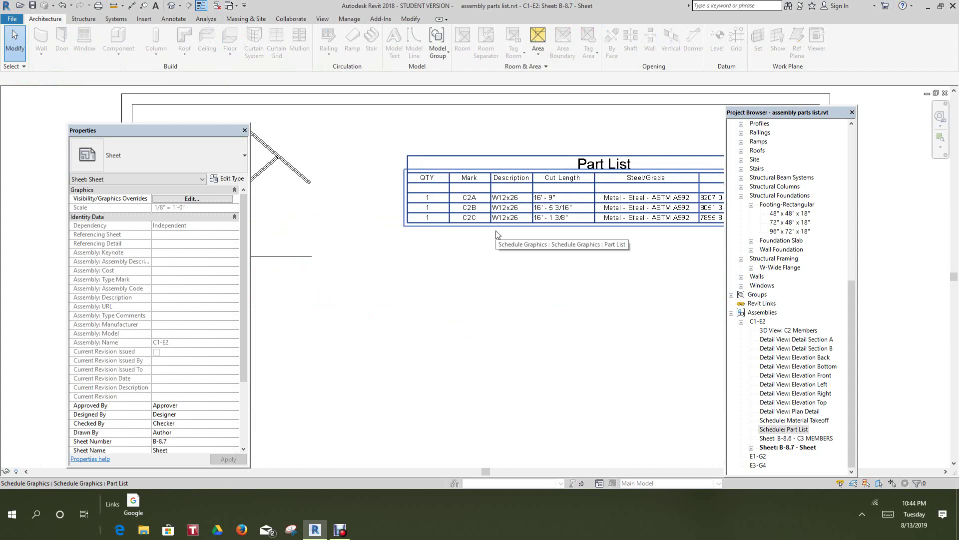
scroll(496, 234, down, 3)
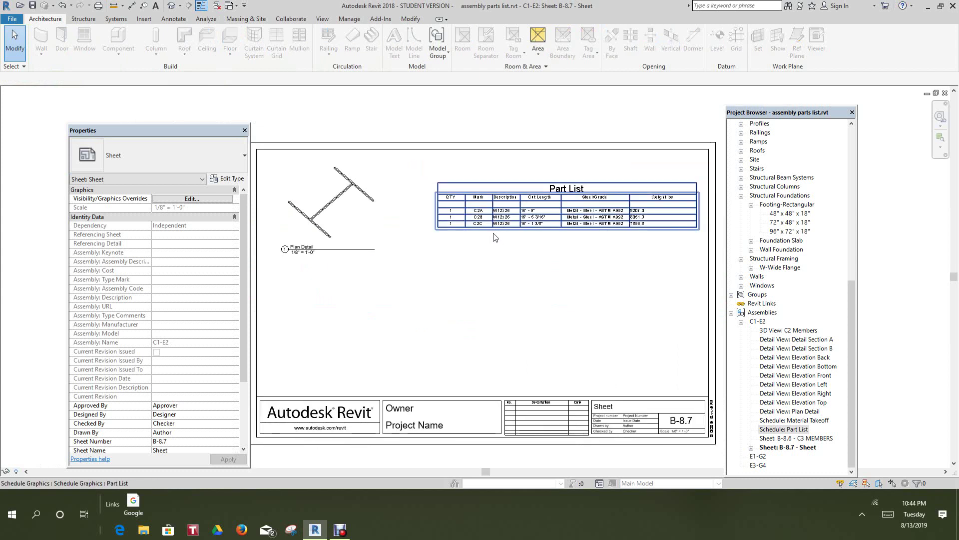
scroll(494, 237, down, 1)
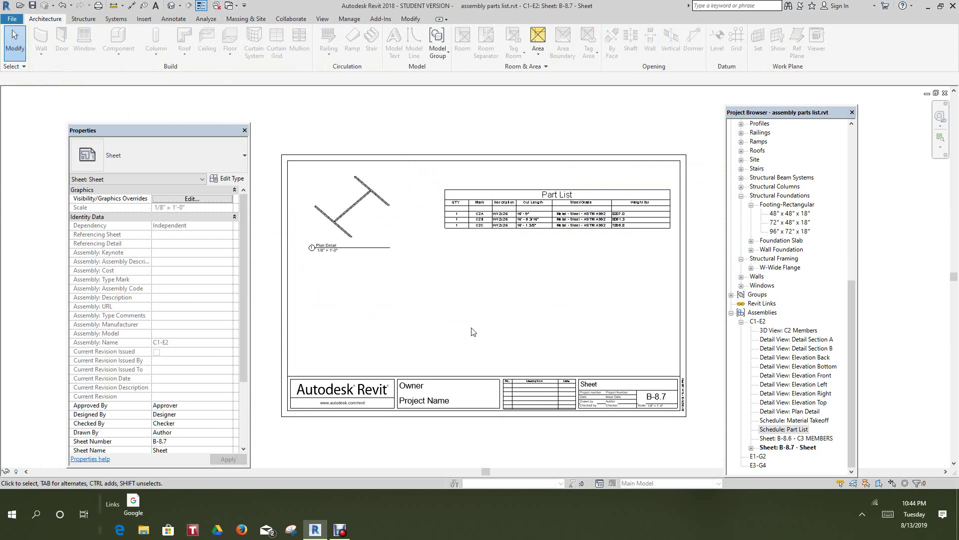